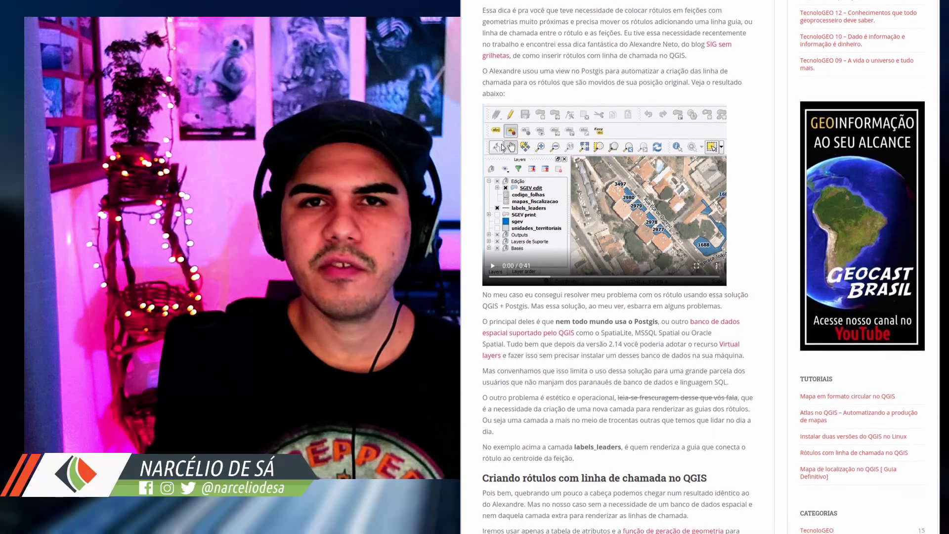
Read through the blog post on QGIS labels with callout lines, down to the guide-line expressions.
{"action": "scroll", "coordinate": [615, 267], "scroll_direction": "down", "scroll_amount": 1}
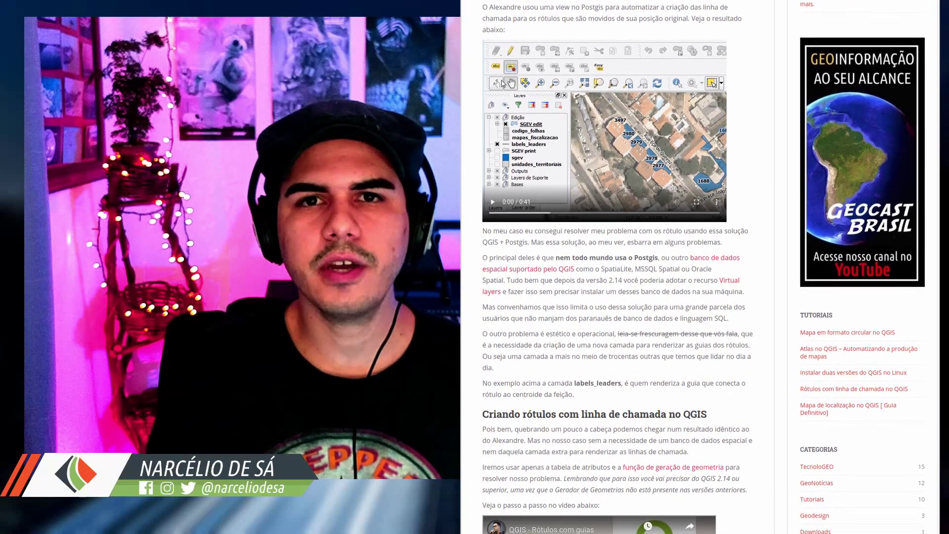
{"action": "scroll", "coordinate": [616, 267], "scroll_direction": "down", "scroll_amount": 1}
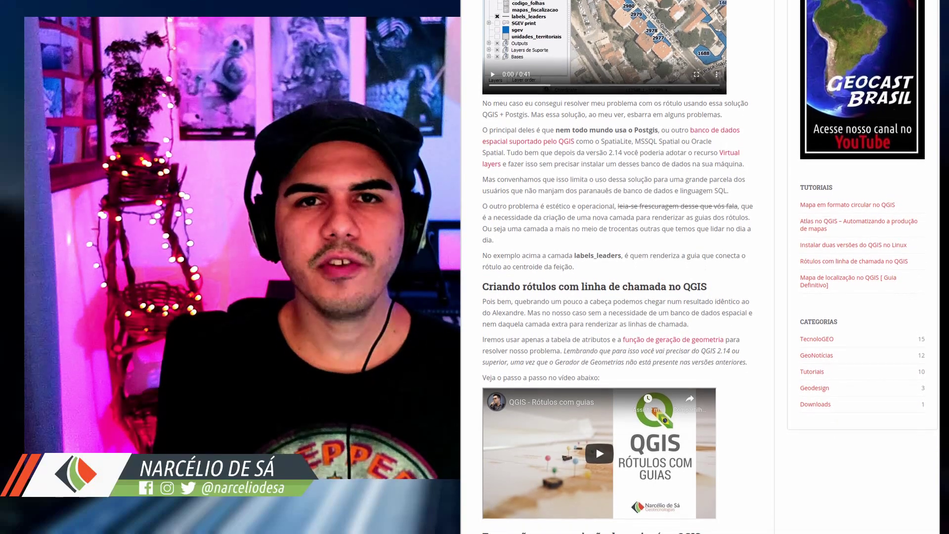
{"action": "scroll", "coordinate": [616, 267], "scroll_direction": "down", "scroll_amount": 1}
{"action": "scroll", "coordinate": [616, 267], "scroll_direction": "down", "scroll_amount": 1}
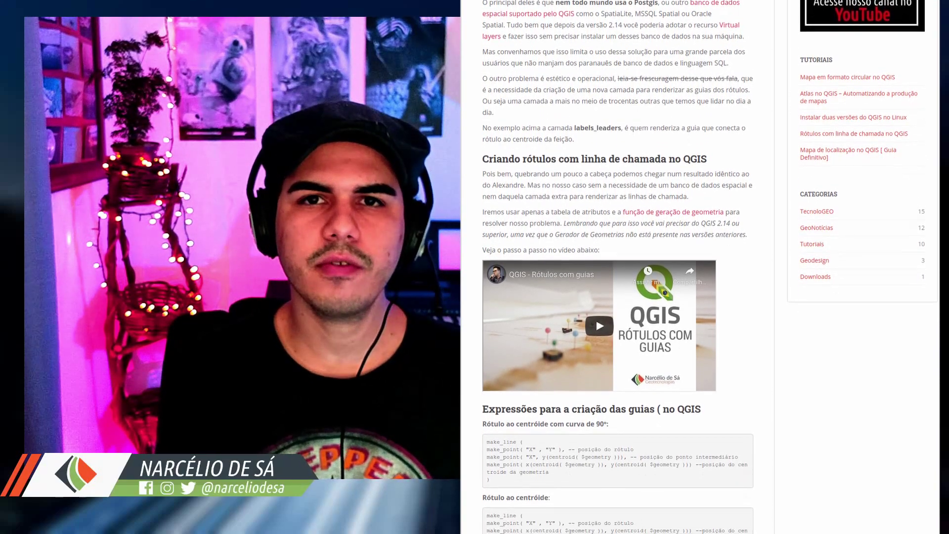
{"action": "scroll", "coordinate": [615, 267], "scroll_direction": "down", "scroll_amount": 1}
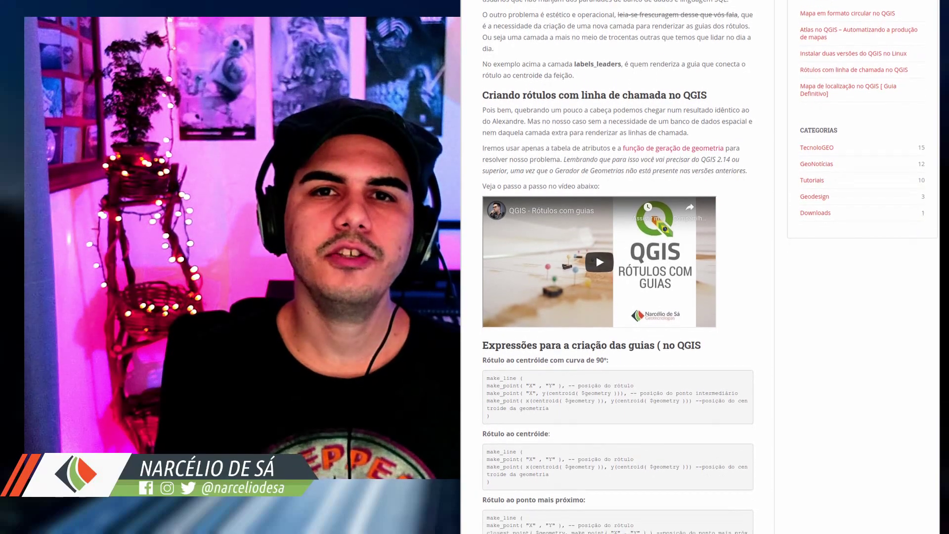
{"action": "scroll", "coordinate": [616, 268], "scroll_direction": "down", "scroll_amount": 1}
{"action": "scroll", "coordinate": [615, 267], "scroll_direction": "down", "scroll_amount": 1}
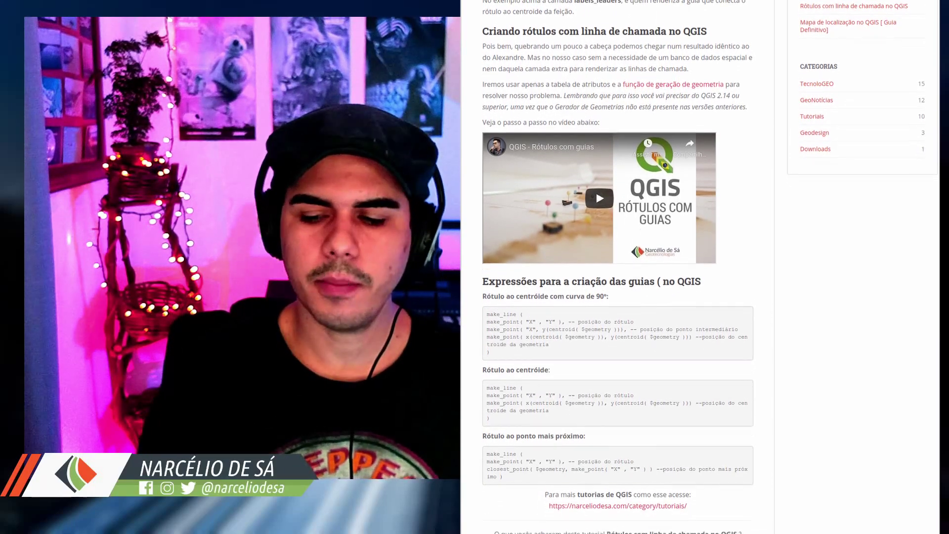
{"action": "scroll", "coordinate": [615, 267], "scroll_direction": "down", "scroll_amount": 1}
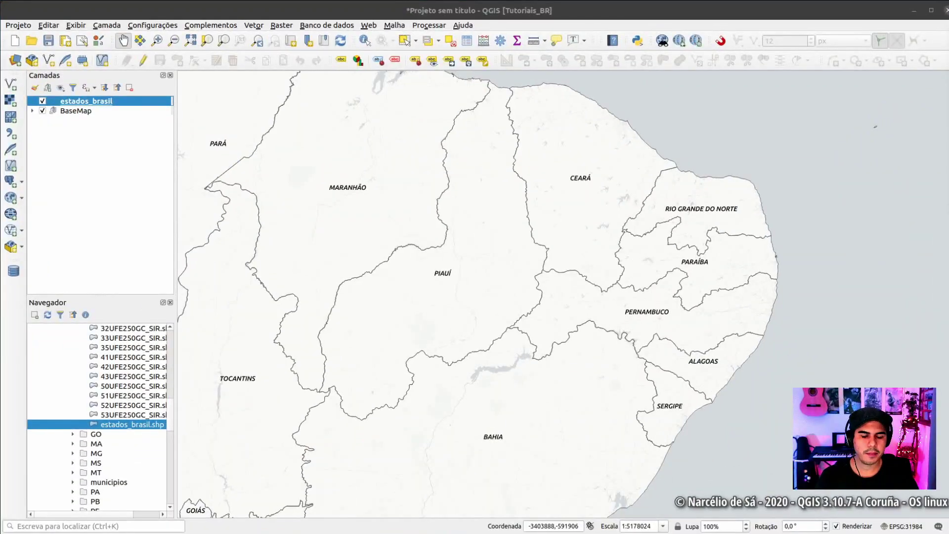
Close the file browser panel and narrow the layers panel, centring the map on Brazil's northeastern states.
{"action": "left_click_drag", "start_coordinate": [716, 245], "coordinate": [650, 238]}
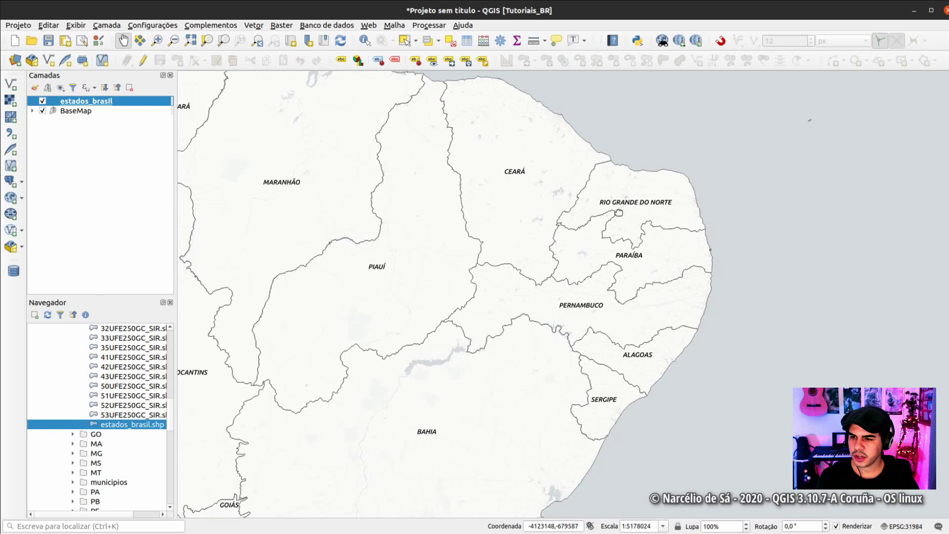
{"action": "left_click", "coordinate": [170, 302]}
{"action": "left_click_drag", "start_coordinate": [176, 250], "coordinate": [145, 244]}
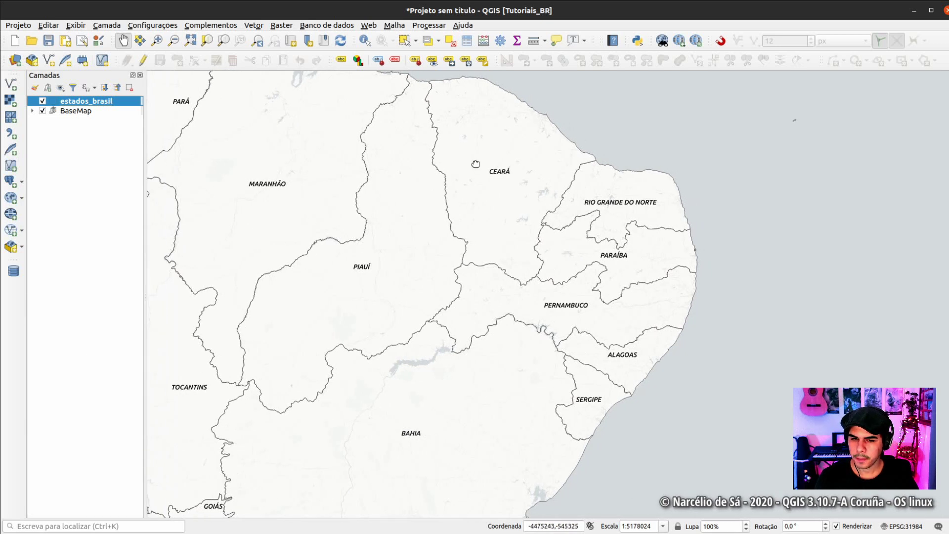
{"action": "left_click_drag", "start_coordinate": [475, 164], "coordinate": [522, 197]}
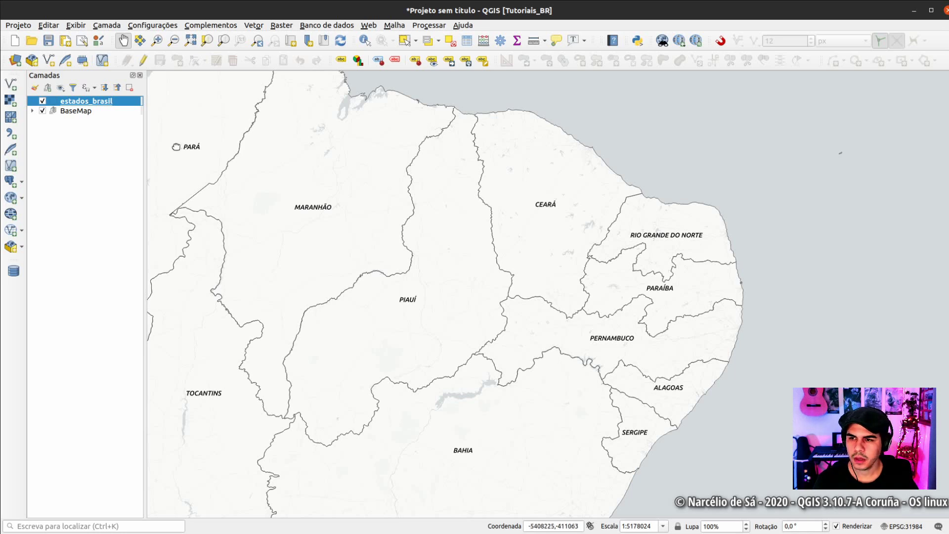
Open the attribute table of estados_brasil and fit the NM_ESTADO and NM_REGIAO column widths to their contents.
{"action": "right_click", "coordinate": [74, 101]}
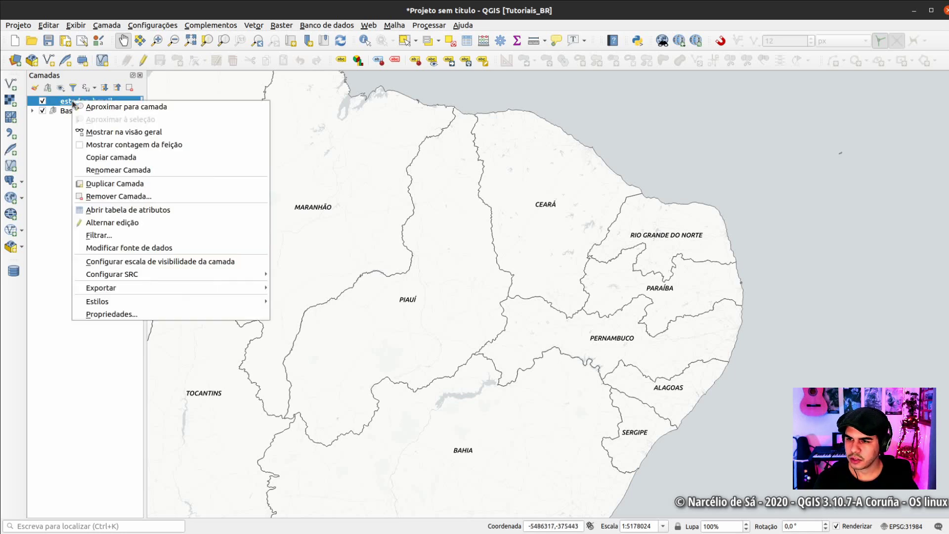
{"action": "left_click", "coordinate": [133, 209]}
{"action": "left_click_drag", "start_coordinate": [468, 148], "coordinate": [387, 118]}
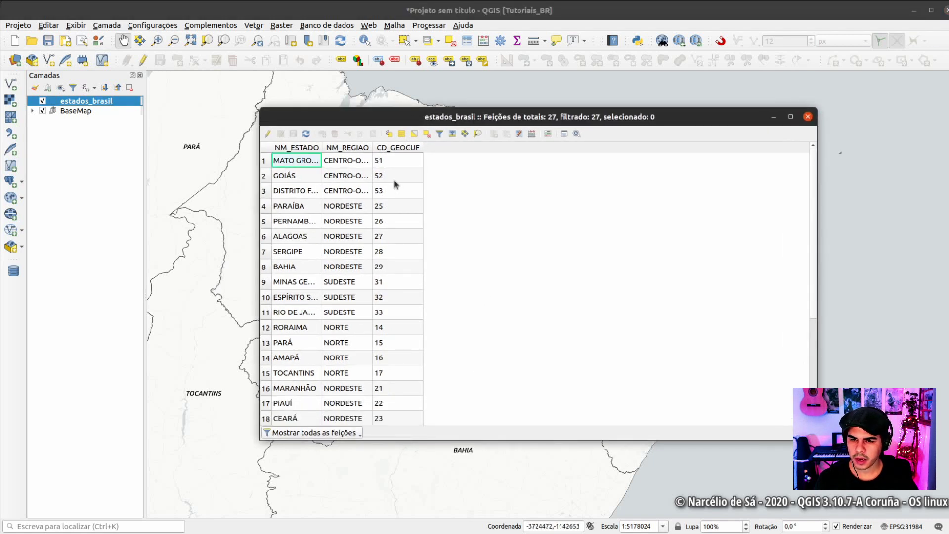
{"action": "double_click", "coordinate": [372, 148]}
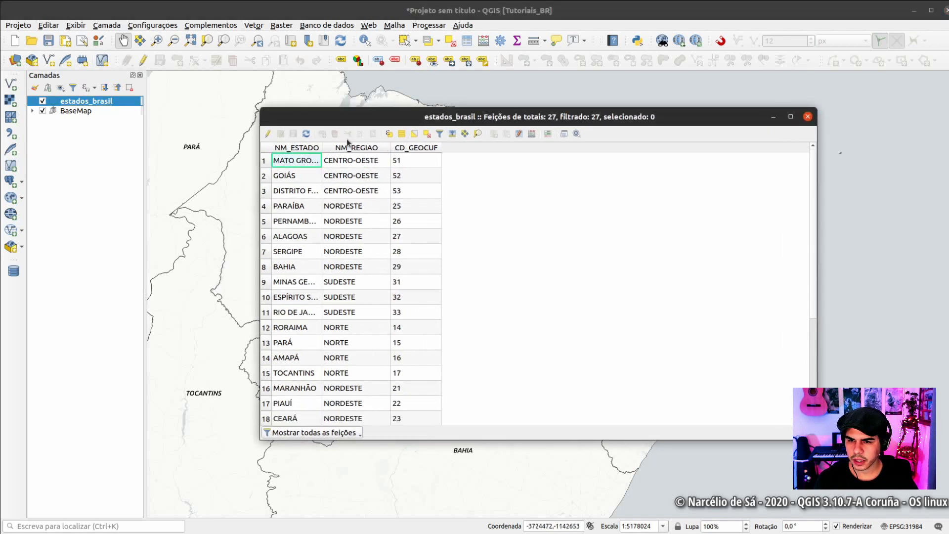
{"action": "double_click", "coordinate": [321, 148]}
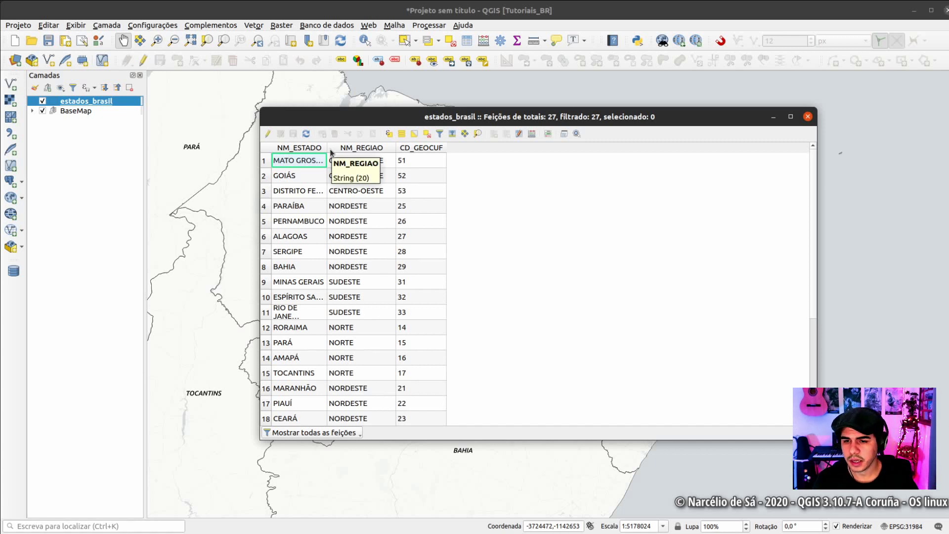
{"action": "double_click", "coordinate": [327, 148]}
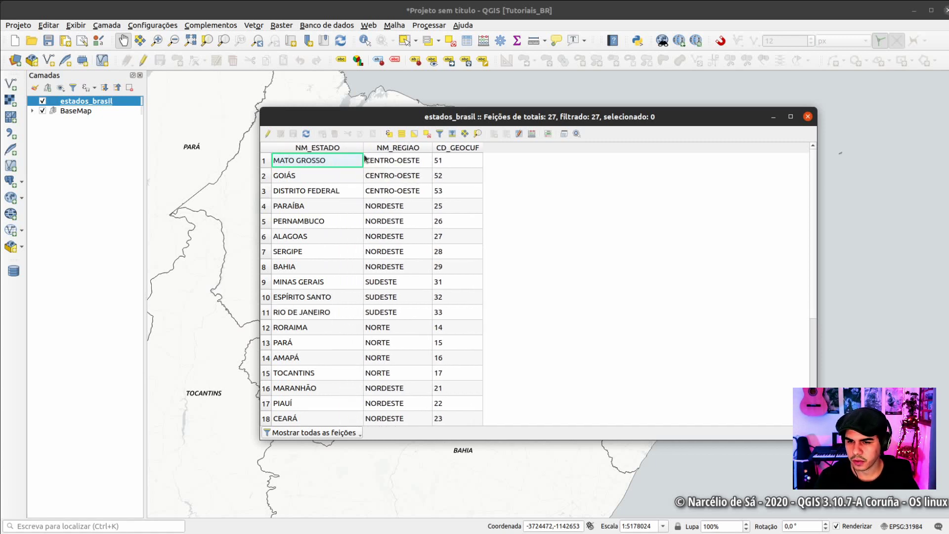
Sort the table by NM_ESTADO, NM_REGIAO and finally CD_GEOCUF in ascending order, and examine the state codes.
{"action": "left_click", "coordinate": [332, 150]}
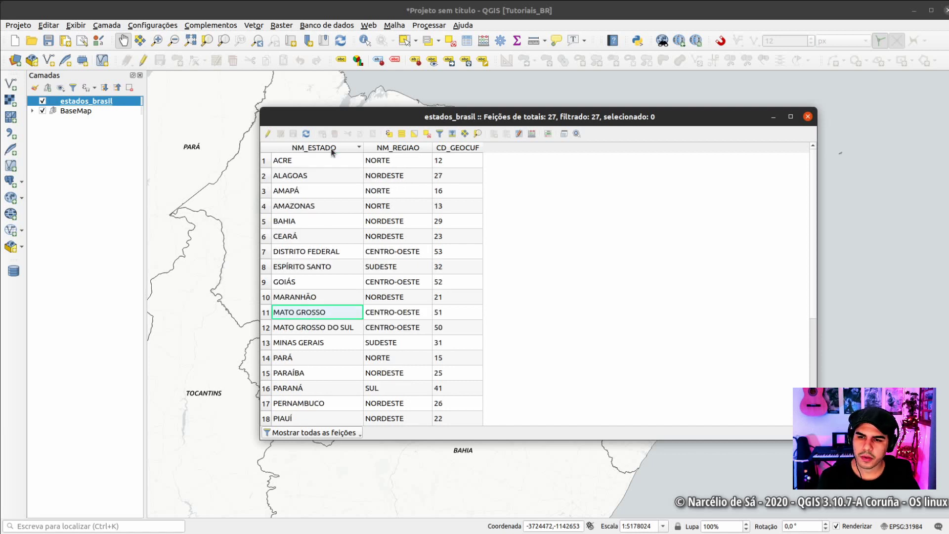
{"action": "left_click", "coordinate": [387, 152]}
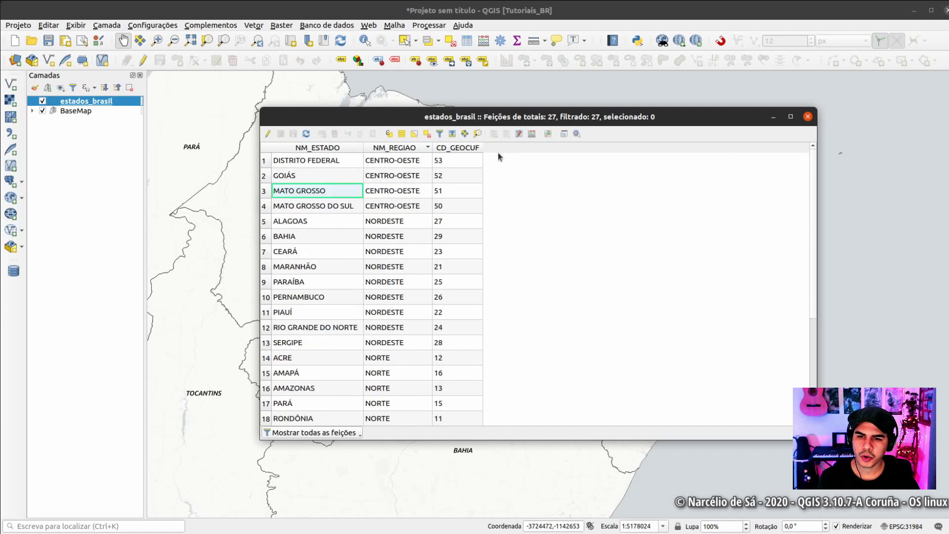
{"action": "left_click", "coordinate": [465, 148]}
{"action": "left_click_drag", "start_coordinate": [482, 150], "coordinate": [498, 150]}
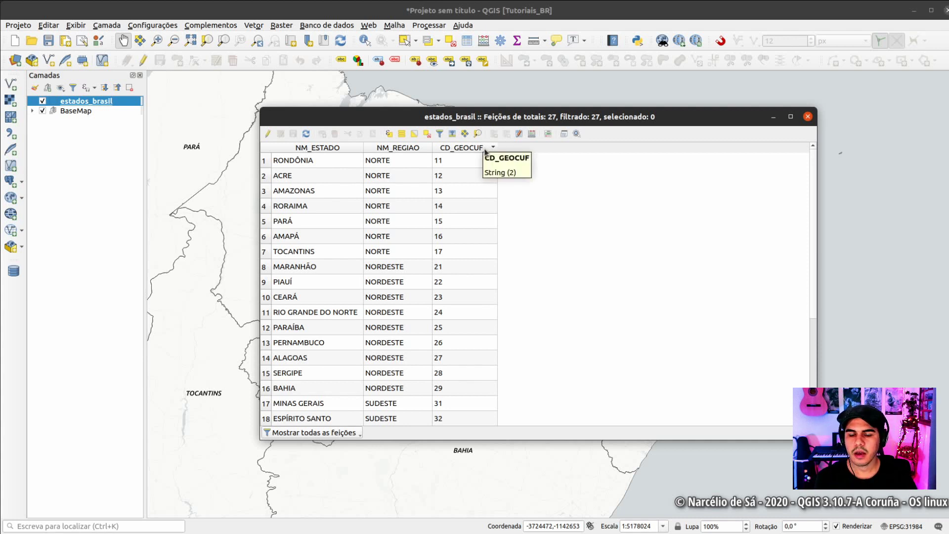
{"action": "scroll", "coordinate": [468, 168], "scroll_direction": "down", "scroll_amount": 3}
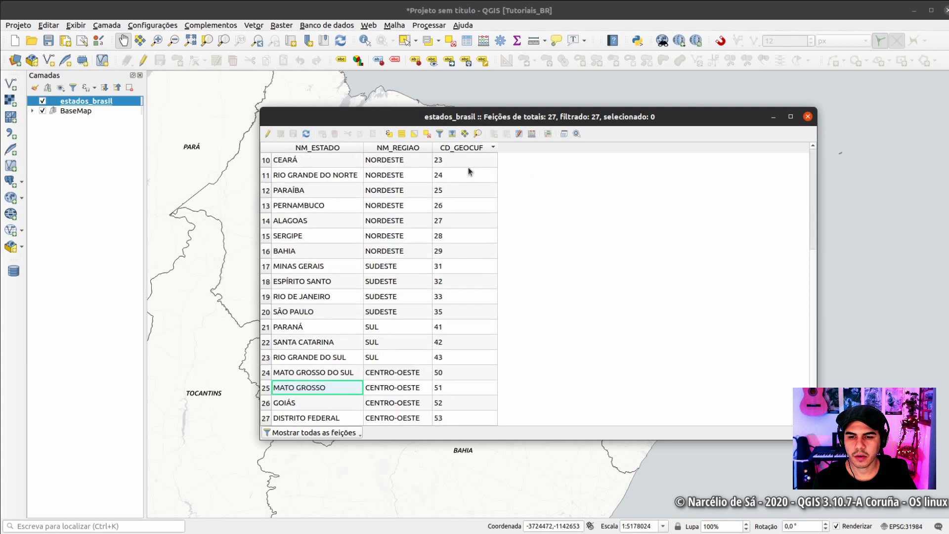
{"action": "scroll", "coordinate": [468, 167], "scroll_direction": "up", "scroll_amount": 3}
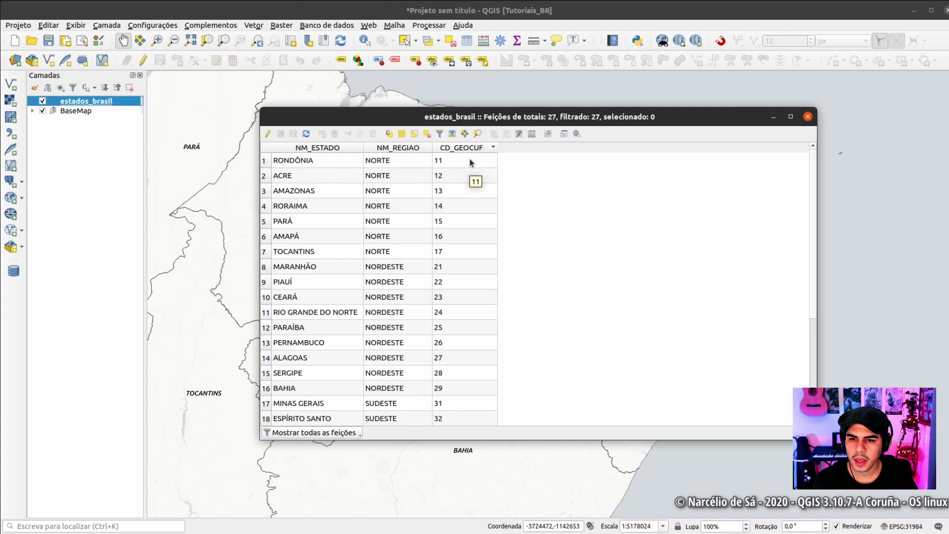
{"action": "scroll", "coordinate": [481, 359], "scroll_direction": "down", "scroll_amount": 3}
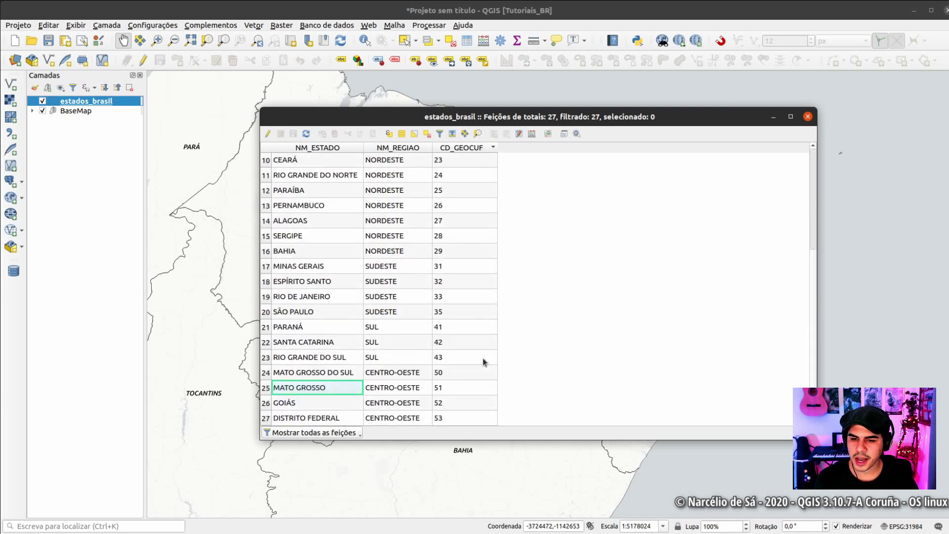
{"action": "scroll", "coordinate": [479, 360], "scroll_direction": "up", "scroll_amount": 2}
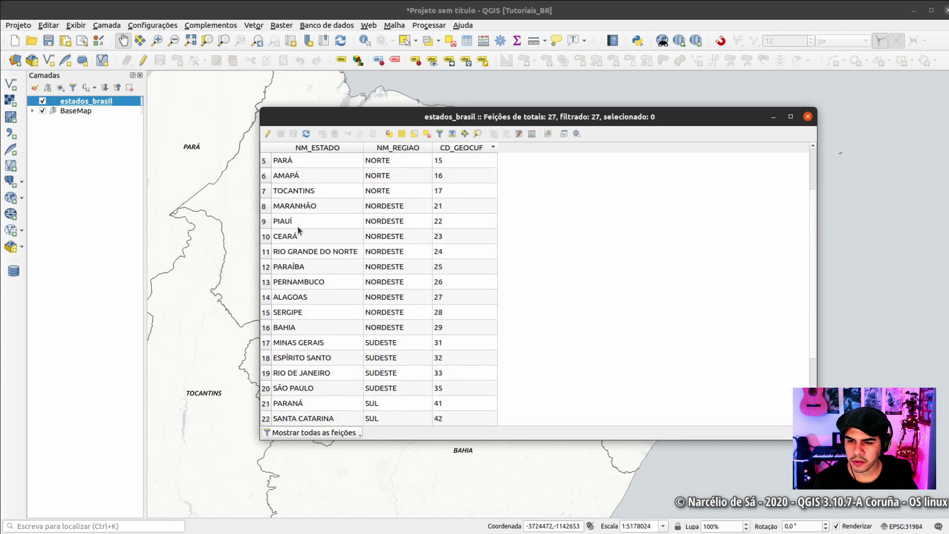
Select the Ceará record and sort the attribute table by CD_GEOCUF in descending order.
{"action": "left_click", "coordinate": [265, 237]}
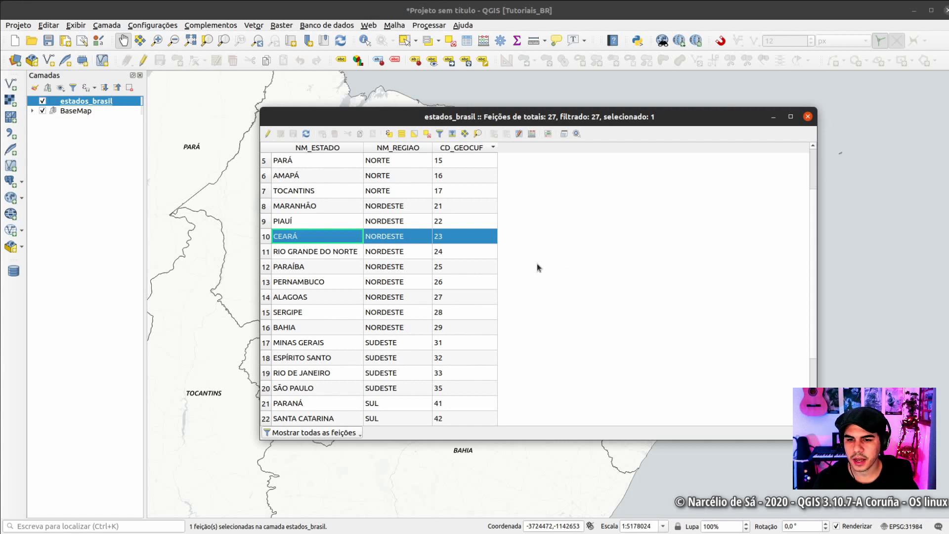
{"action": "left_click", "coordinate": [483, 238]}
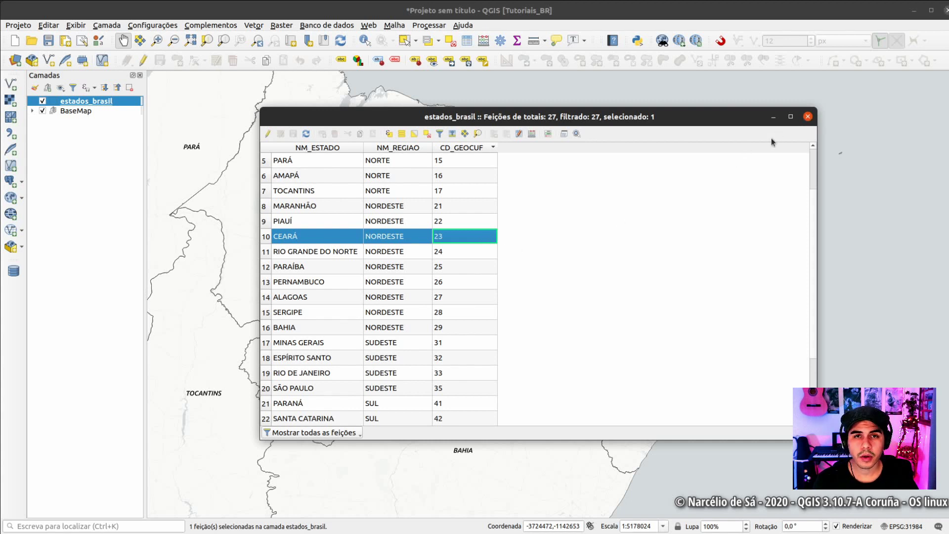
{"action": "left_click", "coordinate": [825, 128]}
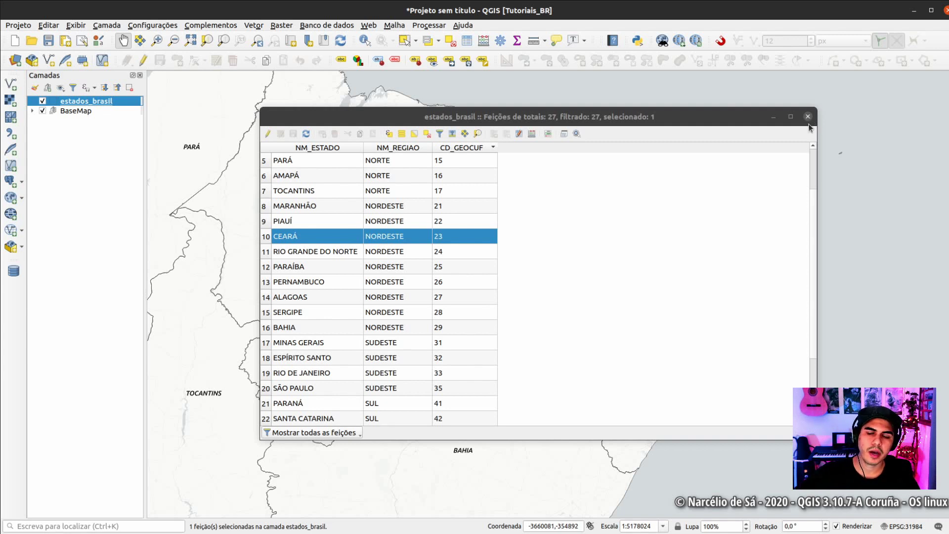
{"action": "left_click", "coordinate": [434, 154]}
{"action": "left_click", "coordinate": [447, 151]}
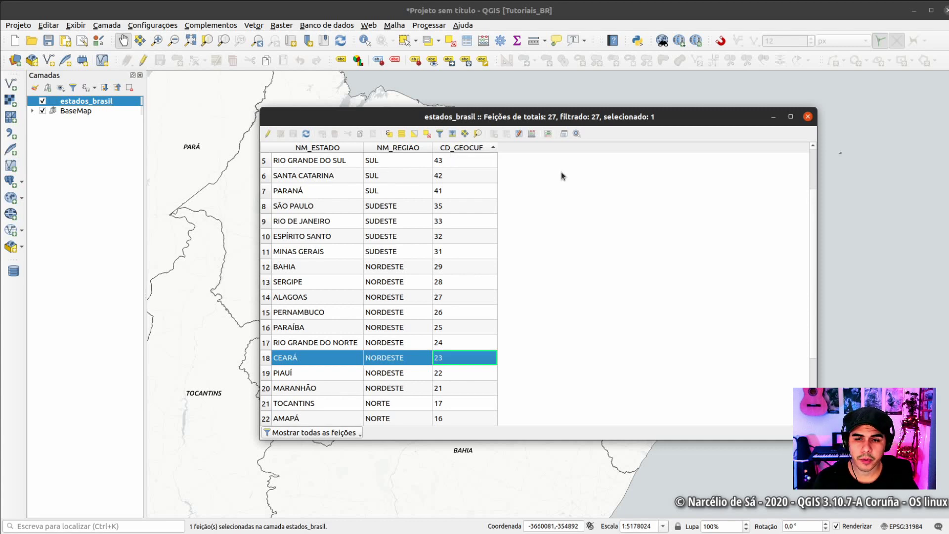
Close the attribute table and clear the selection of Ceará on the map.
{"action": "left_click", "coordinate": [808, 117]}
{"action": "left_click_drag", "start_coordinate": [638, 223], "coordinate": [536, 344]}
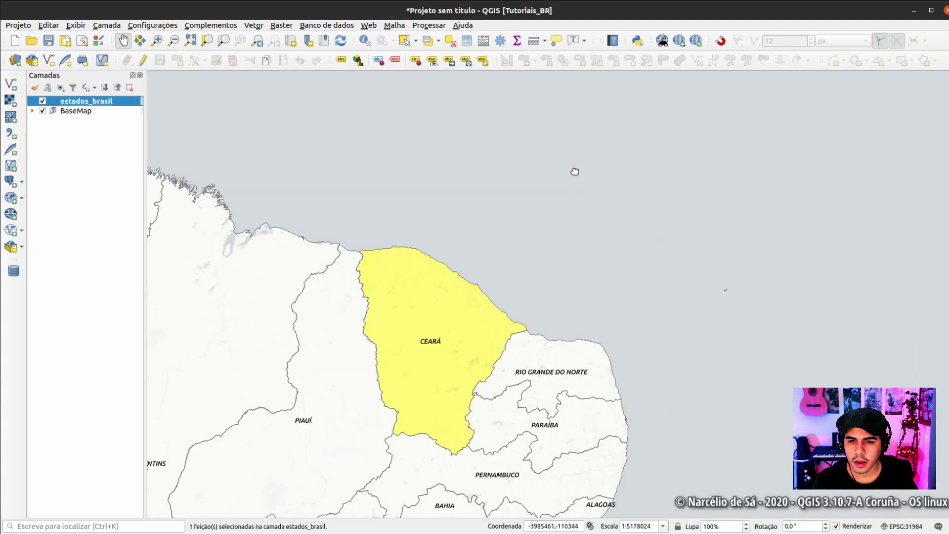
{"action": "left_click_drag", "start_coordinate": [454, 385], "coordinate": [453, 305]}
{"action": "left_click", "coordinate": [450, 40]}
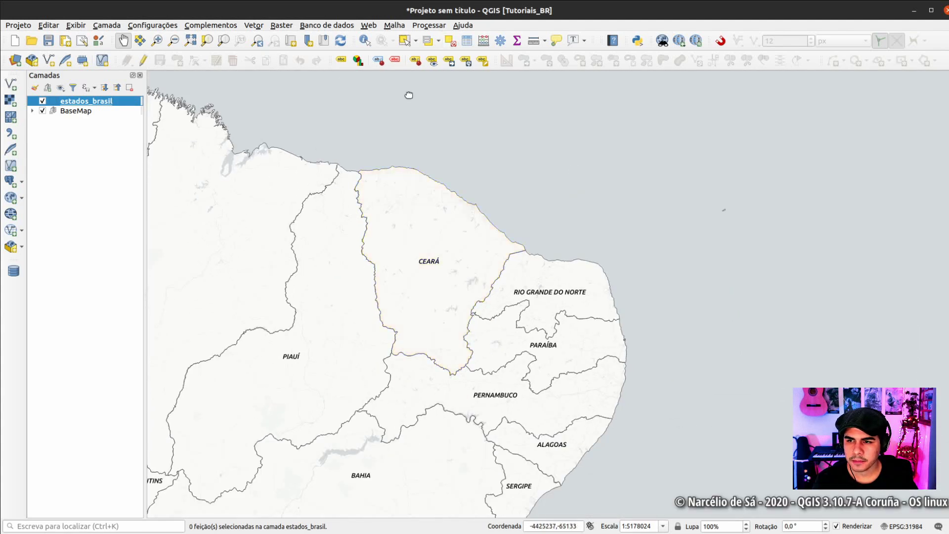
Open layer styling for estados_brasil, check its fill symbology and return to the label settings.
{"action": "left_click", "coordinate": [35, 87]}
{"action": "left_click_drag", "start_coordinate": [442, 278], "coordinate": [534, 221]}
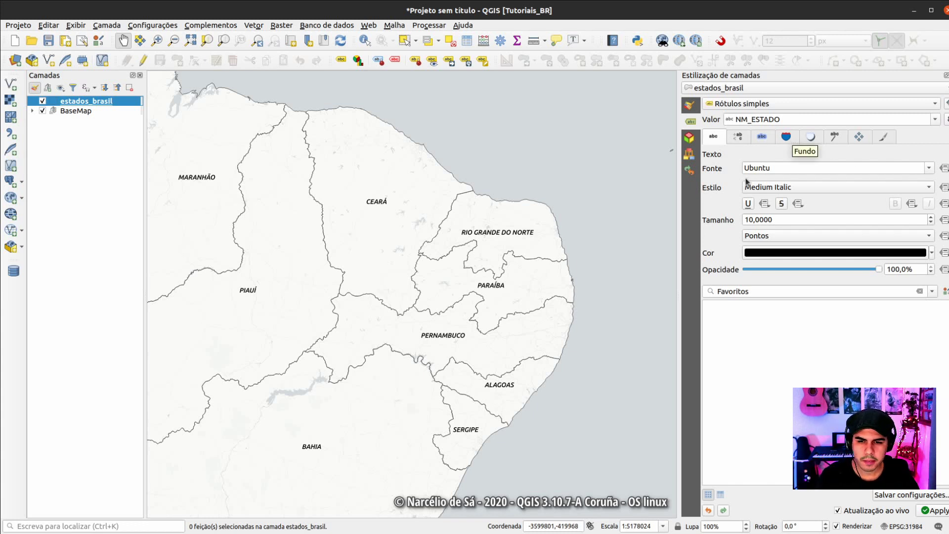
{"action": "left_click_drag", "start_coordinate": [598, 228], "coordinate": [606, 223]}
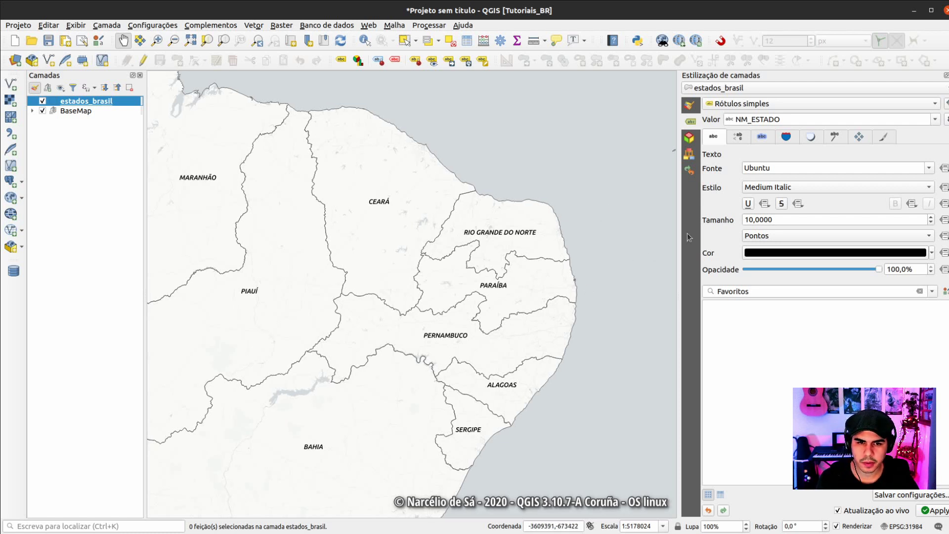
{"action": "left_click", "coordinate": [695, 105]}
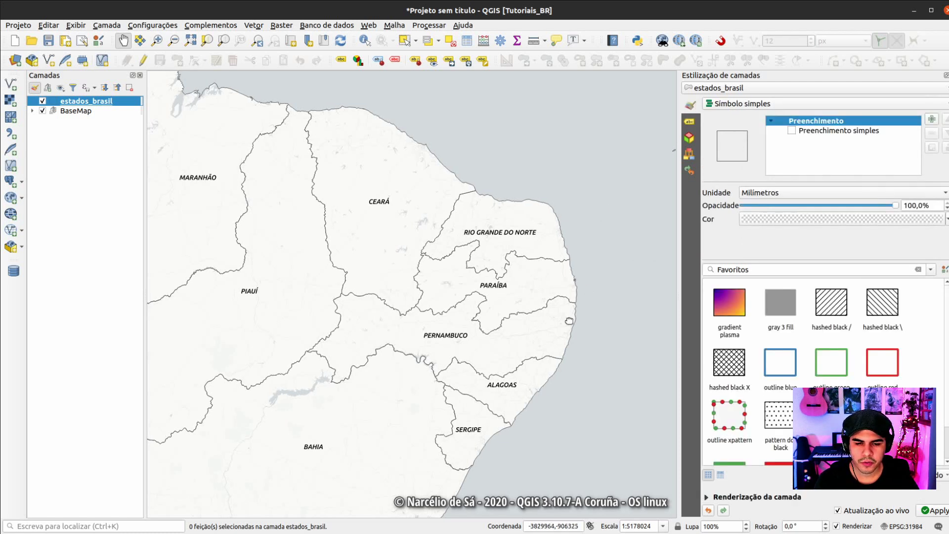
{"action": "left_click", "coordinate": [690, 123]}
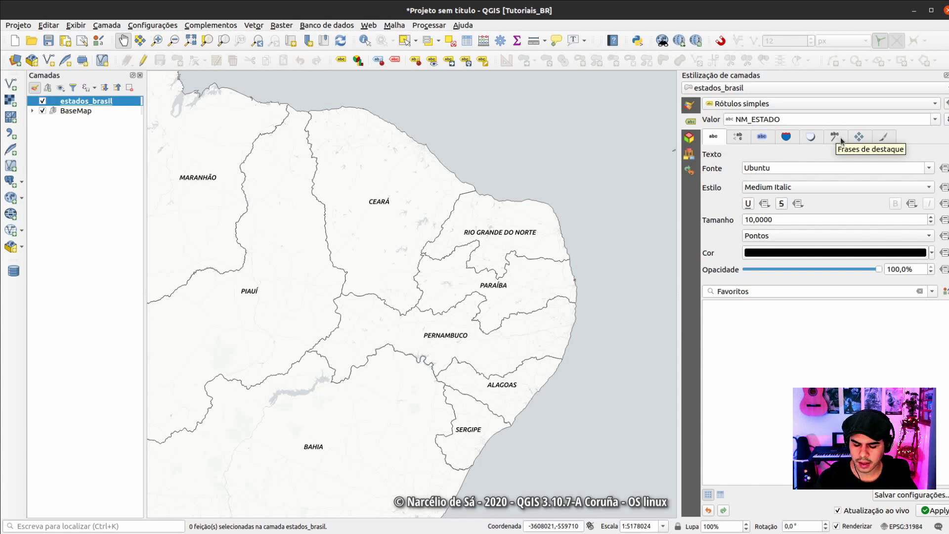
Switch to the English QGIS project padrao_tutorial to view its label Callouts settings, and return to the Portuguese QGIS project.
{"action": "key", "text": "super"}
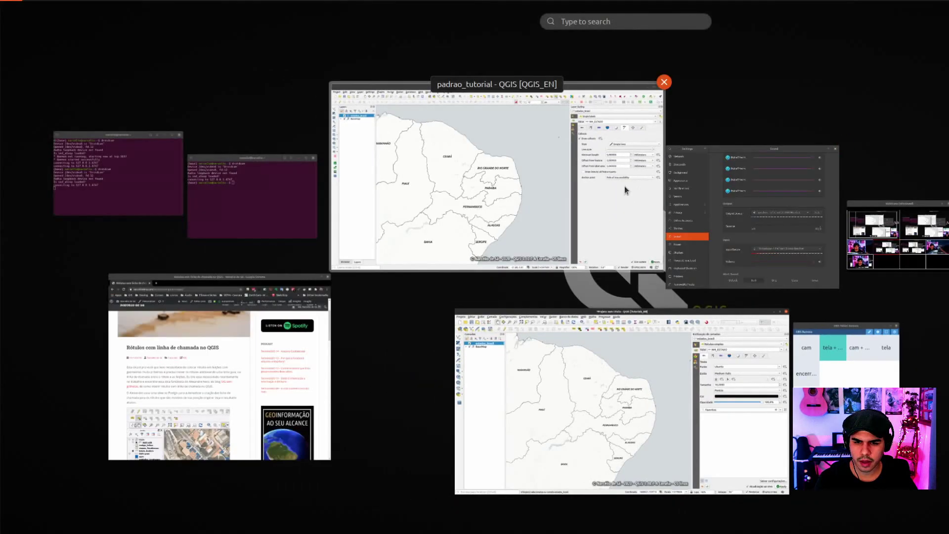
{"action": "left_click", "coordinate": [580, 331]}
{"action": "key", "text": "super"}
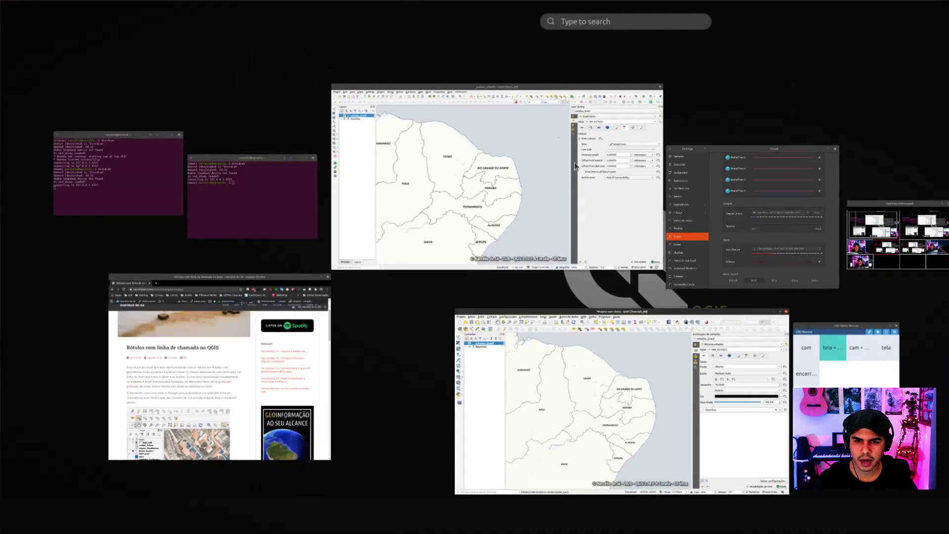
{"action": "left_click", "coordinate": [596, 230]}
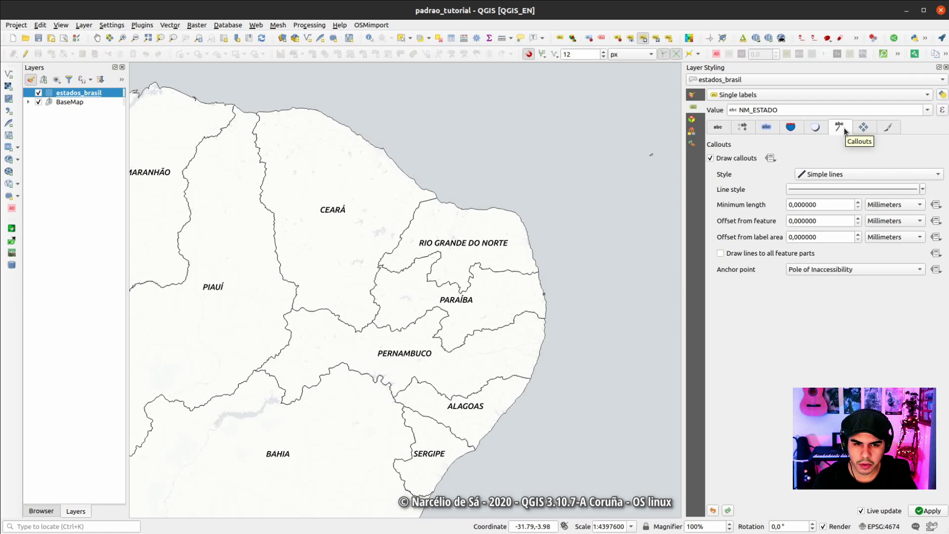
{"action": "mouse_move", "coordinate": [1, 0]}
{"action": "left_click", "coordinate": [652, 411]}
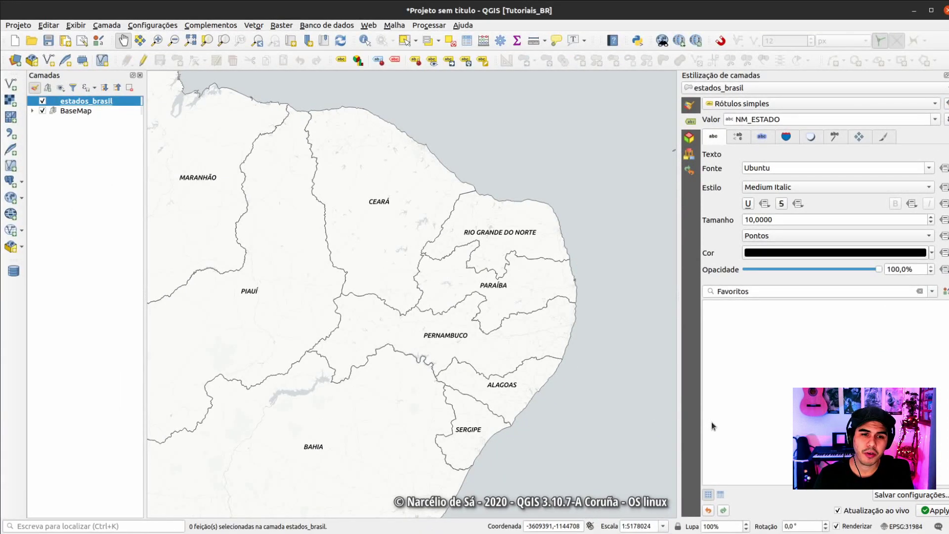
Enable callouts (Desenhar frases de destaque) for the estados_brasil labels and keep their style as Linha simpes.
{"action": "left_click", "coordinate": [837, 140]}
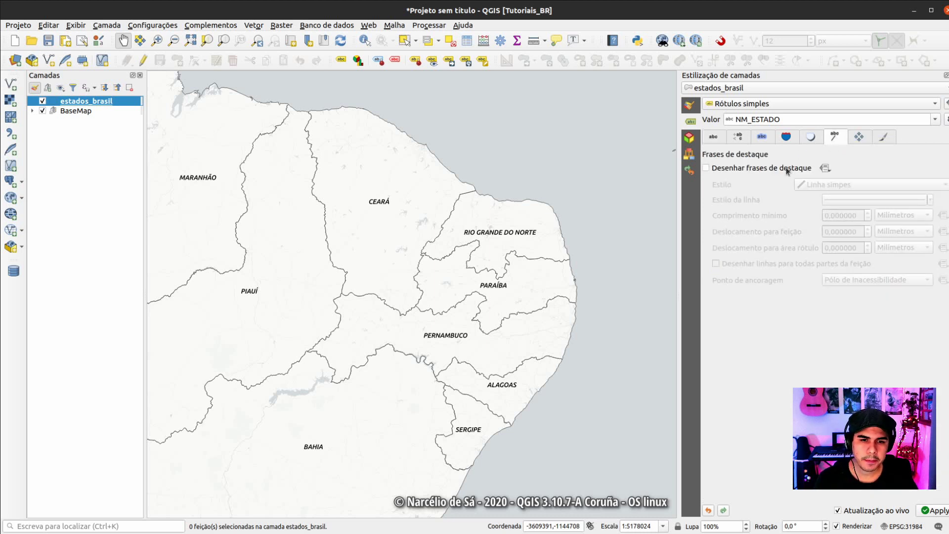
{"action": "left_click", "coordinate": [742, 171]}
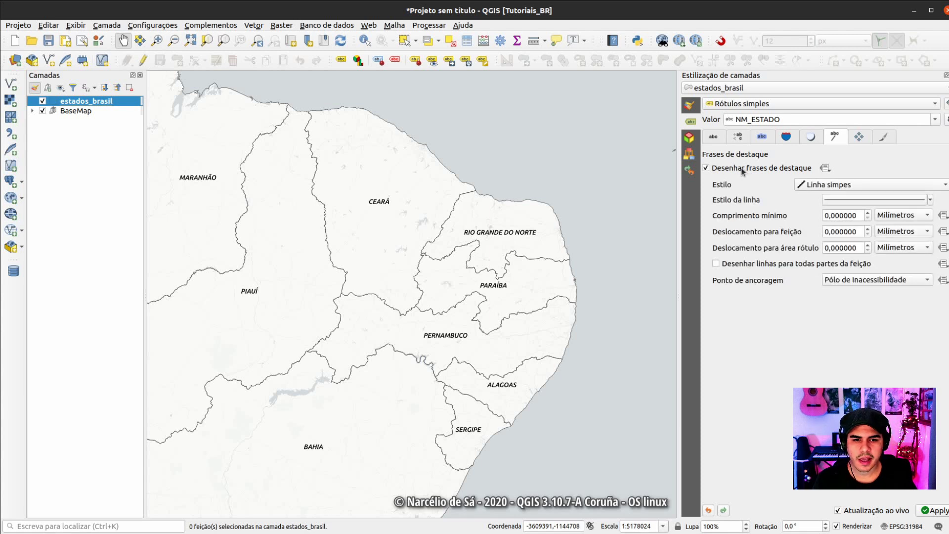
{"action": "left_click", "coordinate": [835, 186]}
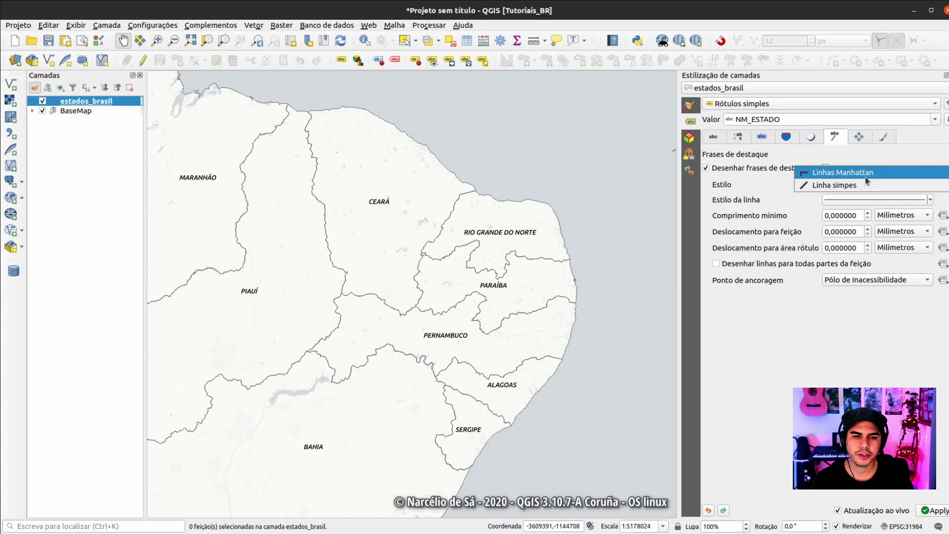
{"action": "left_click", "coordinate": [842, 185]}
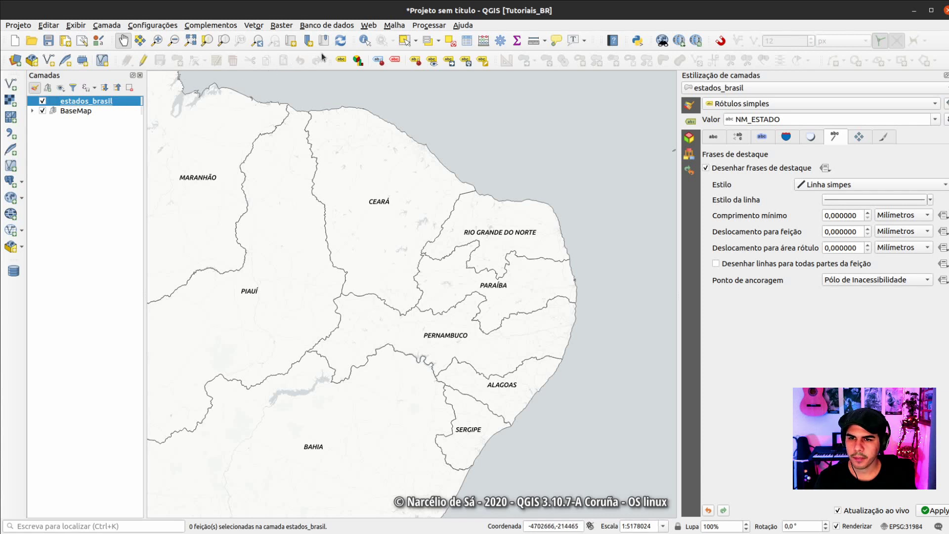
Start moving the RIO GRANDE DO NORTE label and choose CD_GEOCUF as the auxiliary storage primary key.
{"action": "left_click", "coordinate": [452, 66]}
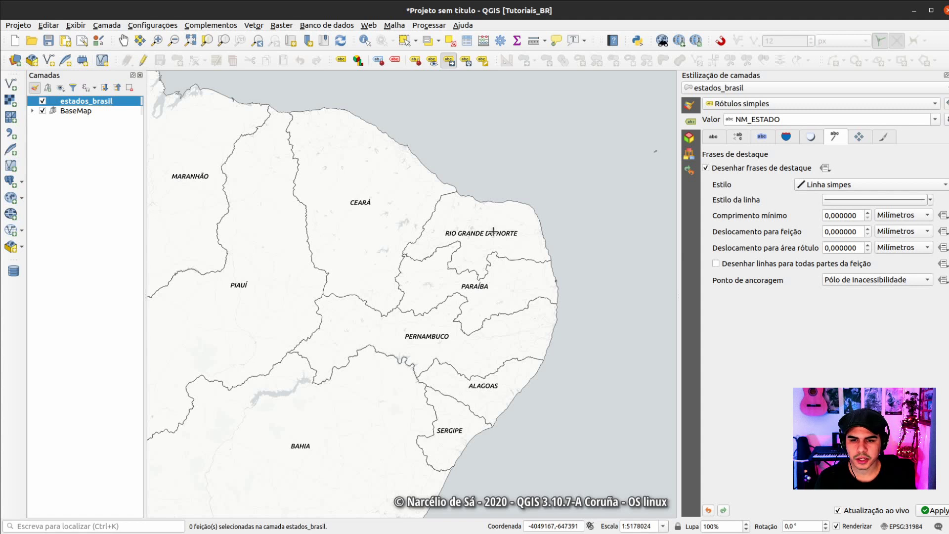
{"action": "left_click", "coordinate": [492, 230]}
{"action": "left_click_drag", "start_coordinate": [485, 144], "coordinate": [482, 144]}
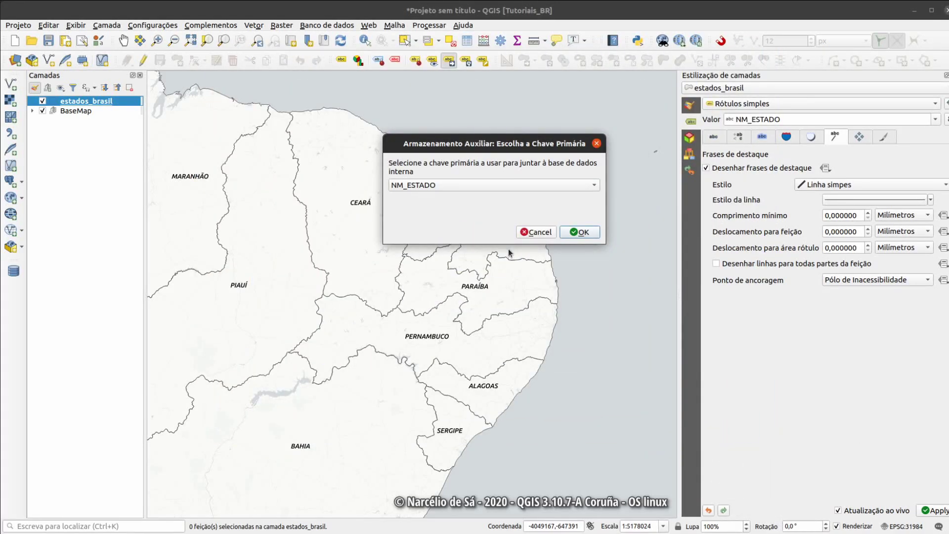
{"action": "left_click", "coordinate": [438, 185]}
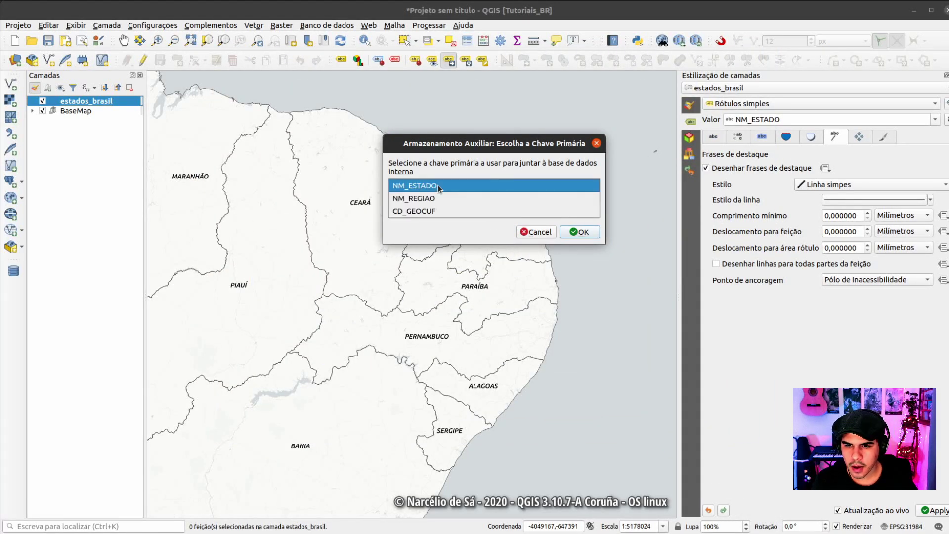
{"action": "left_click", "coordinate": [416, 213]}
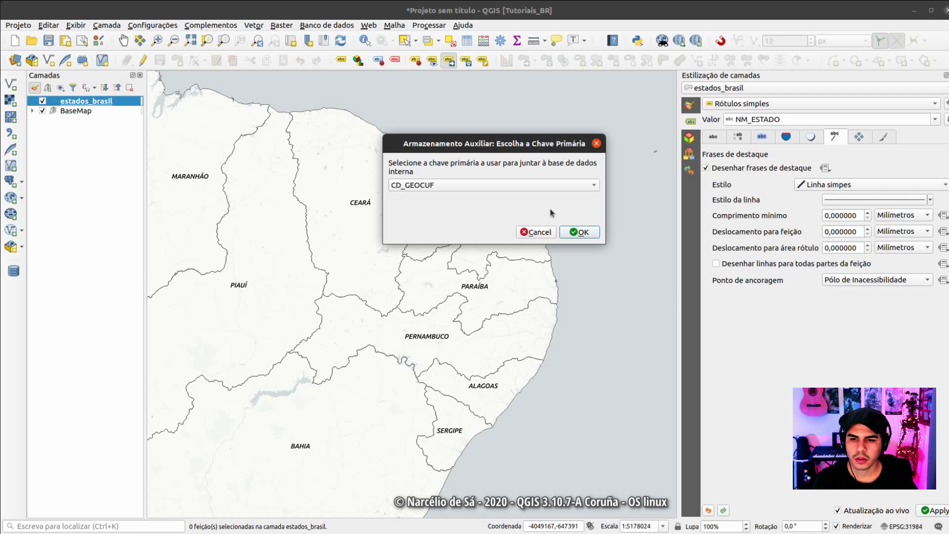
{"action": "left_click", "coordinate": [581, 233]}
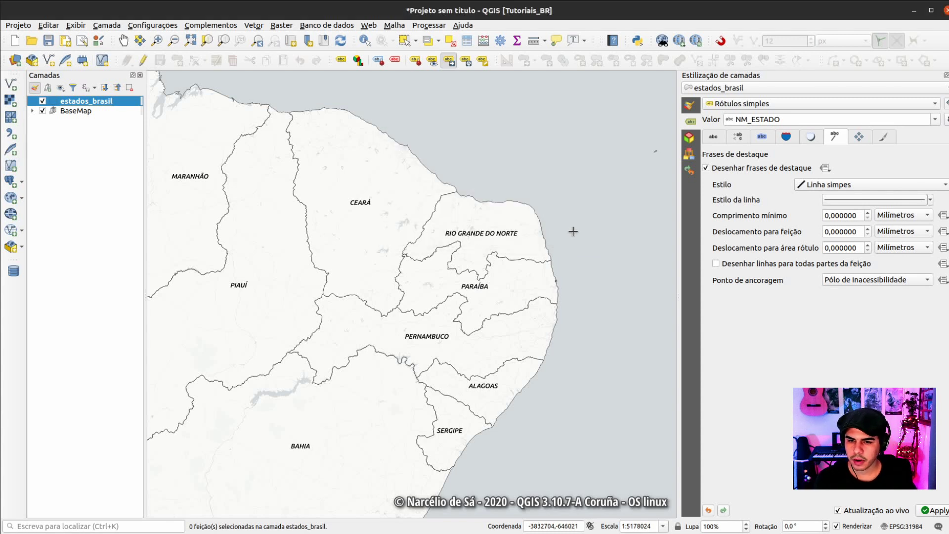
Check the columns in the estados_brasil attribute table and close it.
{"action": "right_click", "coordinate": [107, 100]}
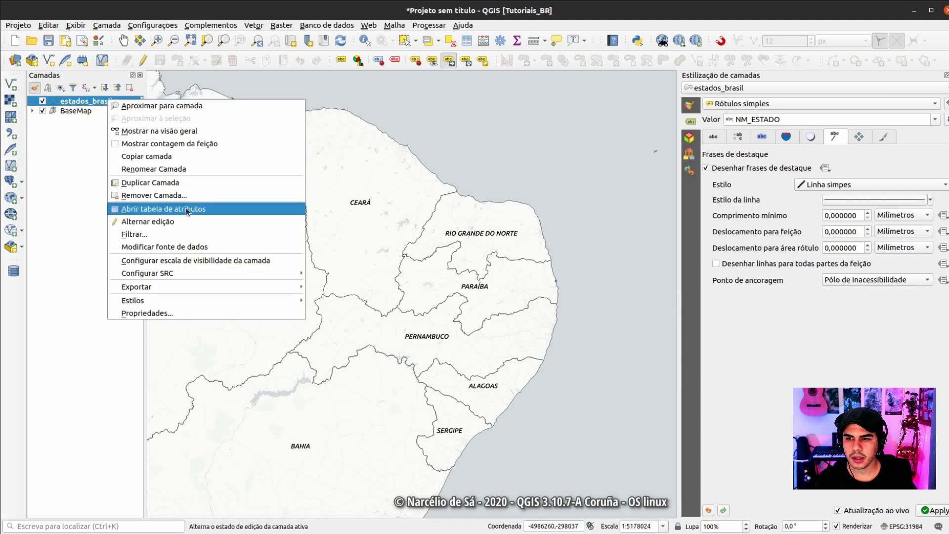
{"action": "left_click", "coordinate": [186, 208]}
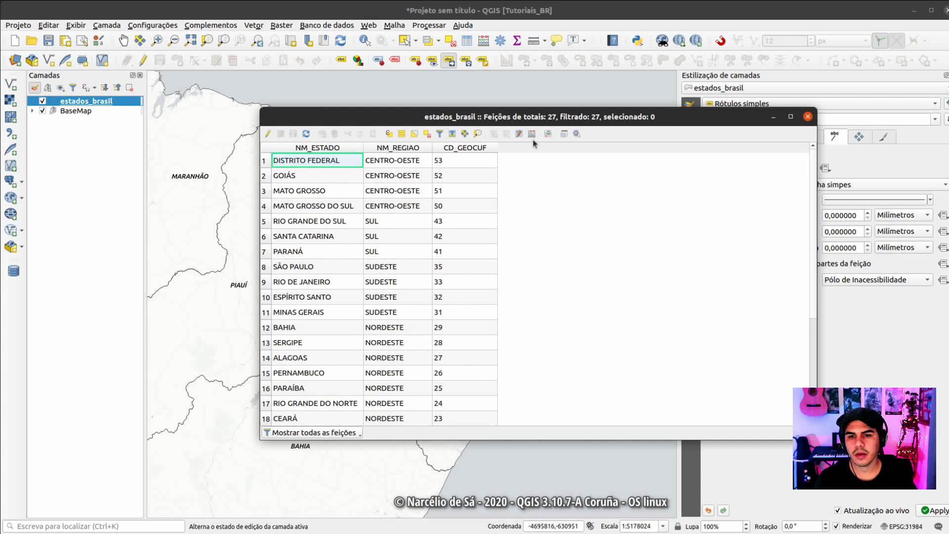
{"action": "left_click_drag", "start_coordinate": [529, 118], "coordinate": [473, 116]}
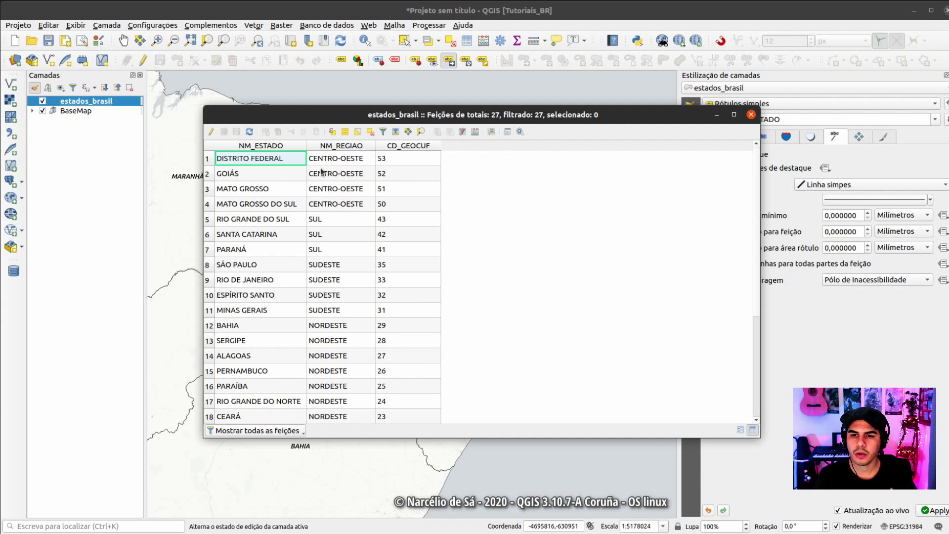
{"action": "left_click", "coordinate": [751, 115]}
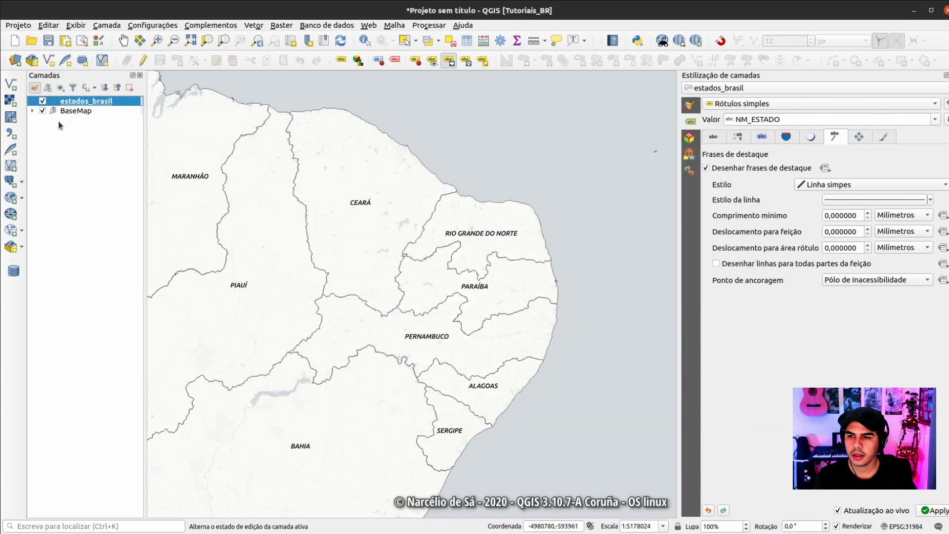
Examine the auxiliary label position X and Y fields in the field list of the estados_brasil layer properties.
{"action": "right_click", "coordinate": [123, 99]}
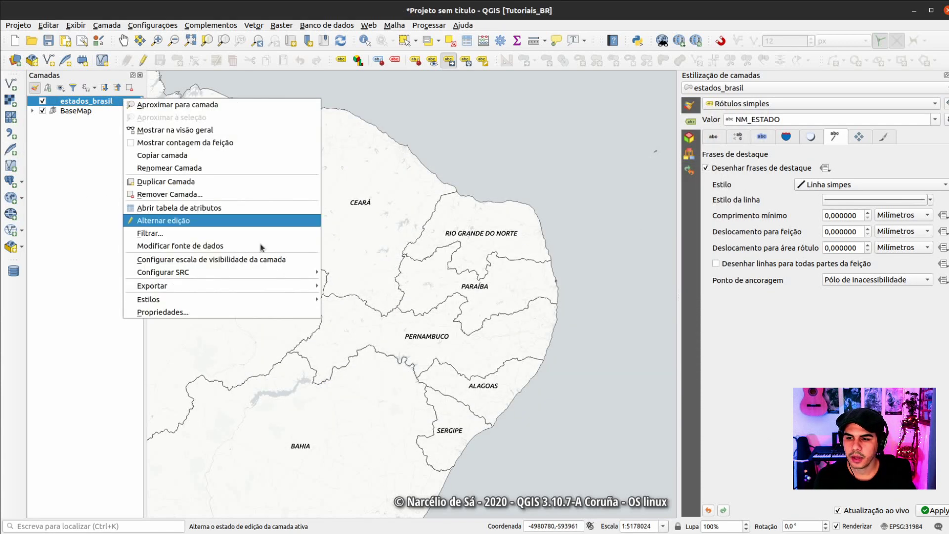
{"action": "left_click", "coordinate": [252, 310]}
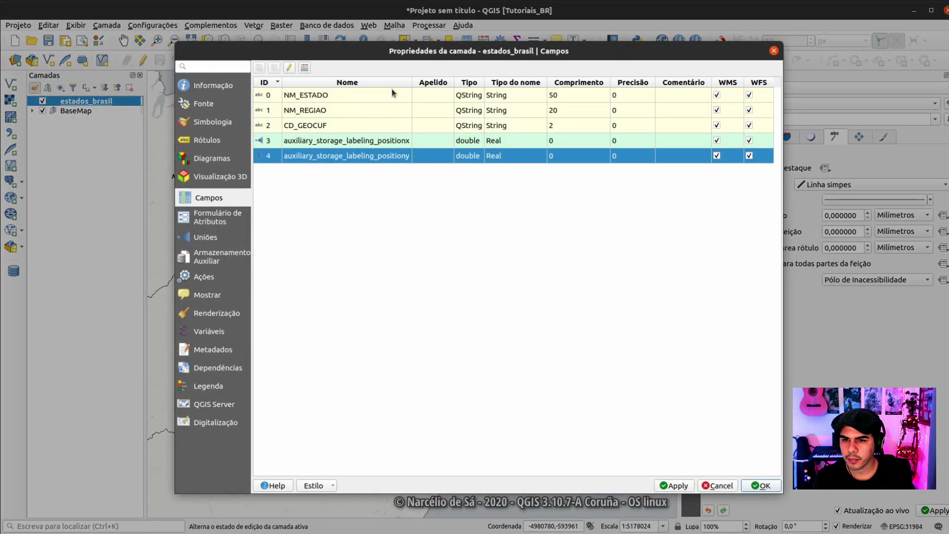
{"action": "left_click_drag", "start_coordinate": [412, 81], "coordinate": [439, 81]}
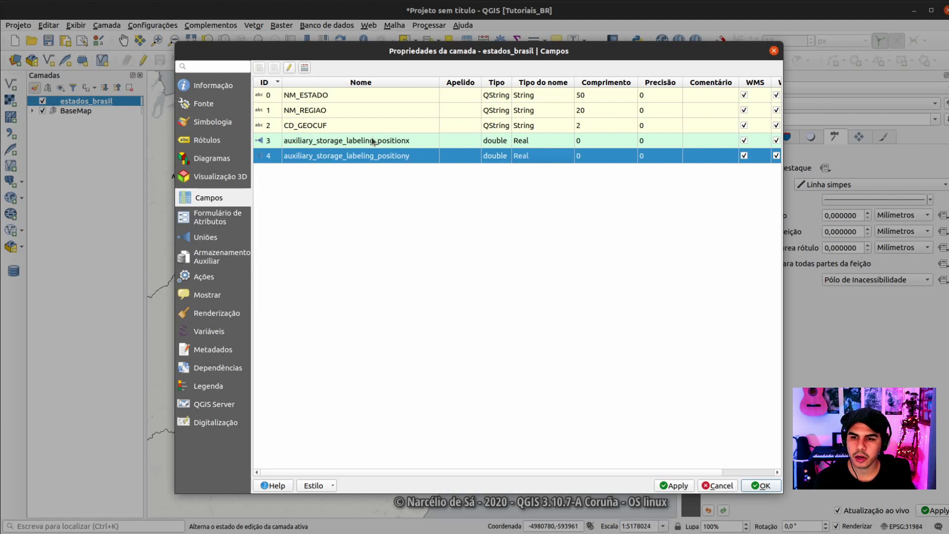
{"action": "left_click", "coordinate": [357, 138]}
{"action": "left_click", "coordinate": [360, 155]}
{"action": "left_click", "coordinate": [356, 145]}
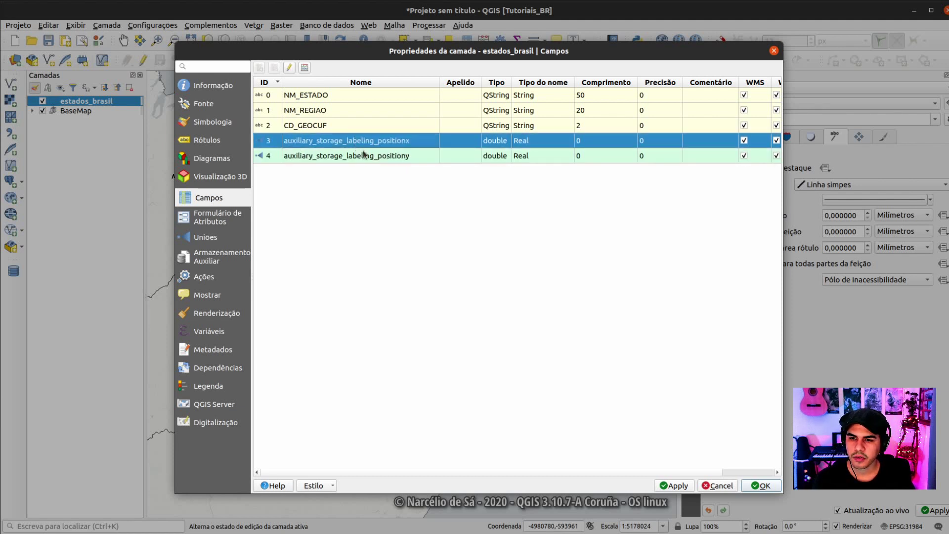
{"action": "left_click", "coordinate": [363, 152]}
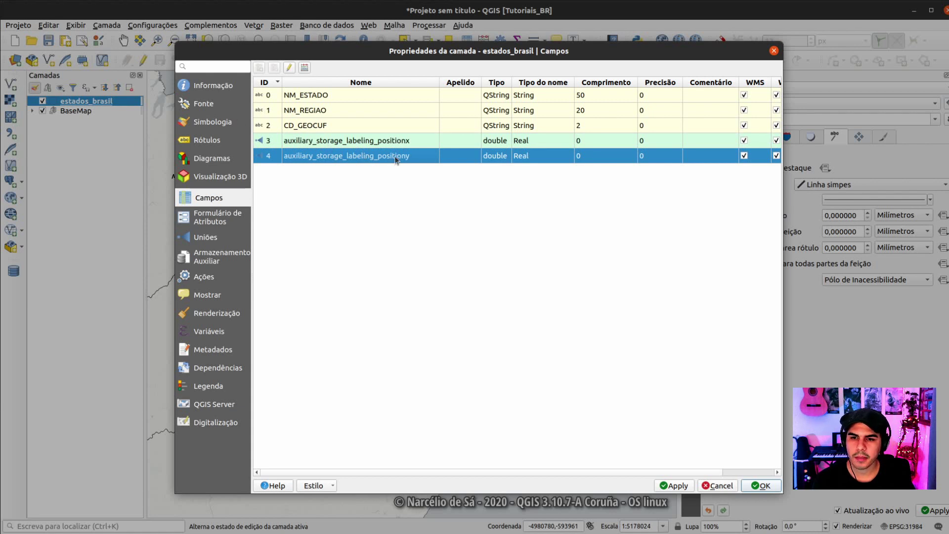
{"action": "left_click", "coordinate": [414, 142]}
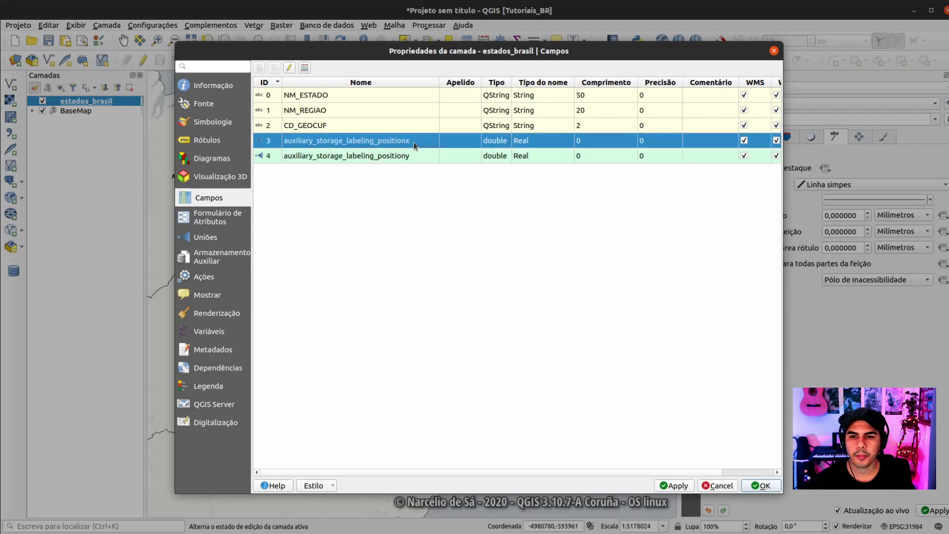
{"action": "left_click", "coordinate": [419, 156]}
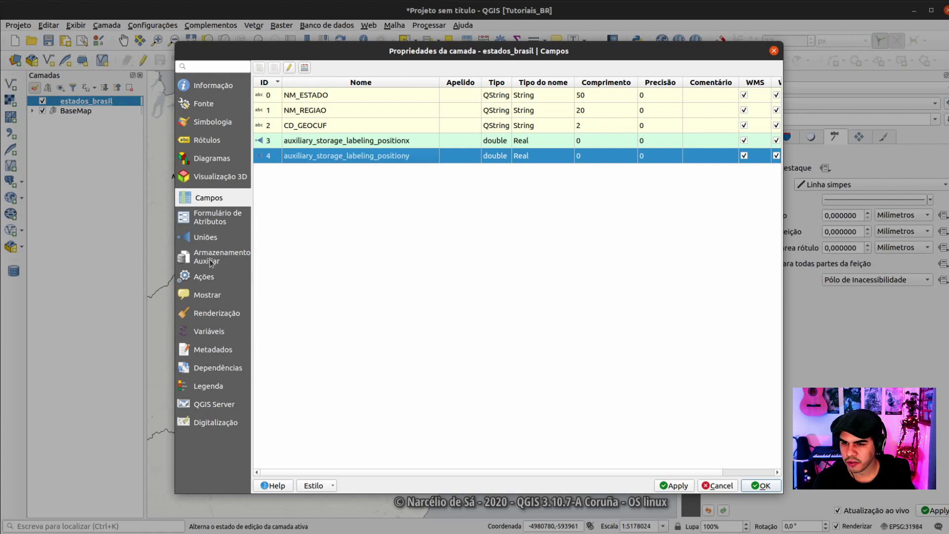
Review the PositionX and PositionY entries in the layer's auxiliary storage and close the properties.
{"action": "left_click", "coordinate": [224, 259]}
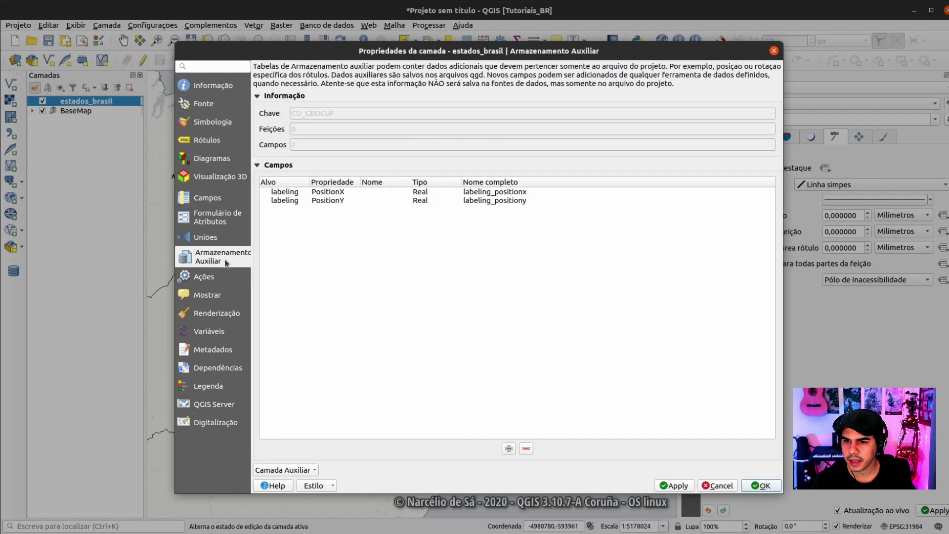
{"action": "left_click", "coordinate": [295, 193]}
{"action": "left_click", "coordinate": [302, 201]}
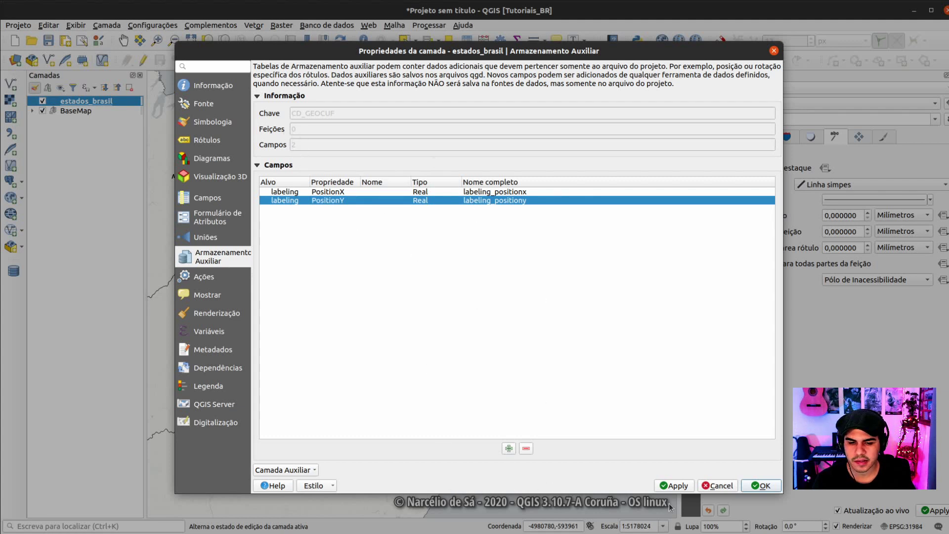
{"action": "left_click", "coordinate": [762, 486]}
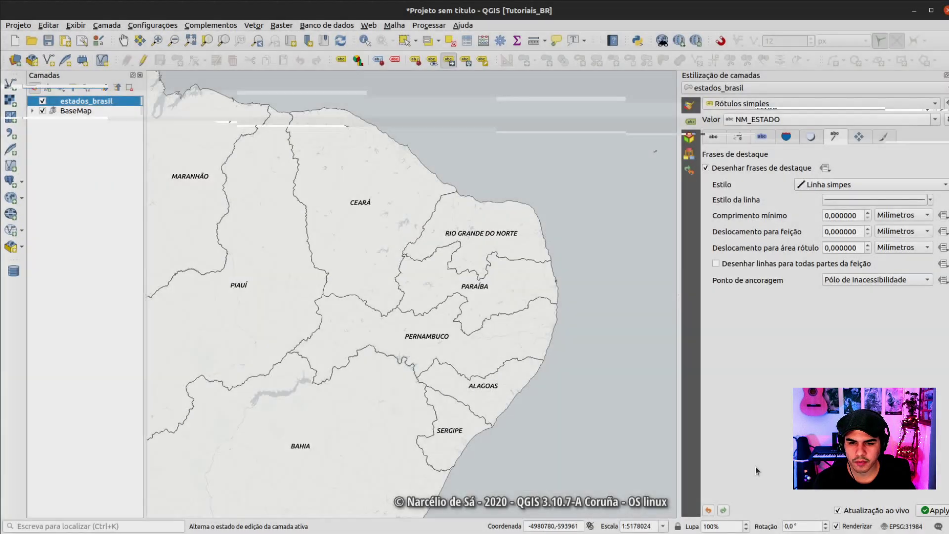
Move the RIO GRANDE DO NORTE label into the ocean northeast of the state.
{"action": "left_click", "coordinate": [452, 62]}
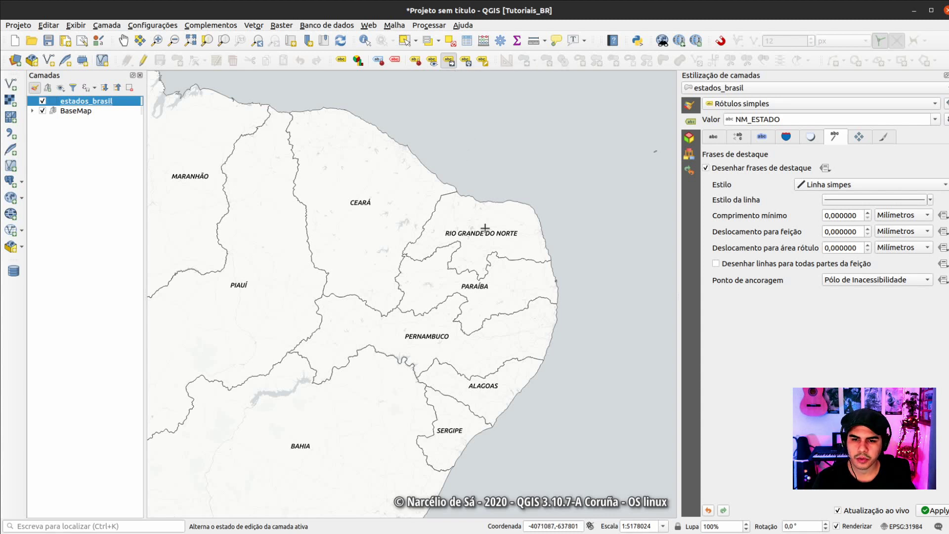
{"action": "left_click", "coordinate": [482, 233]}
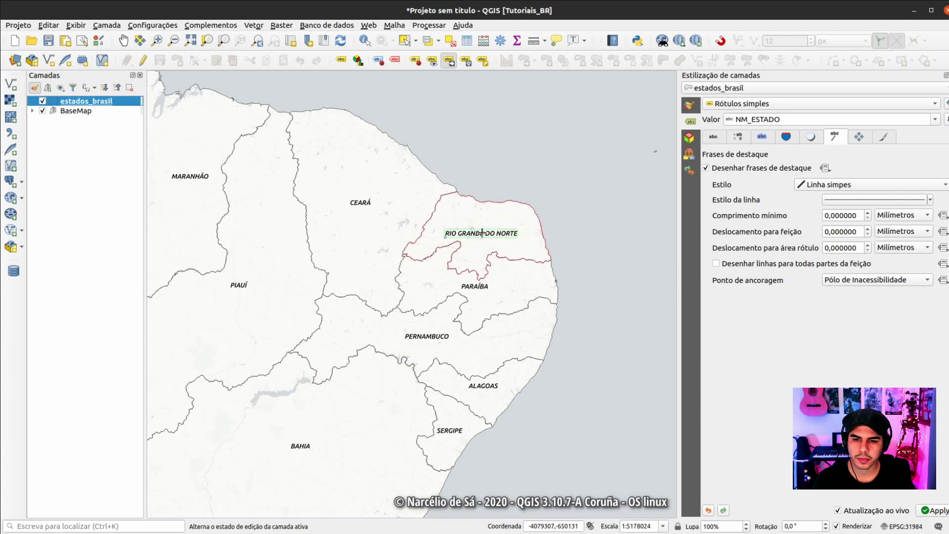
{"action": "left_click", "coordinate": [573, 159]}
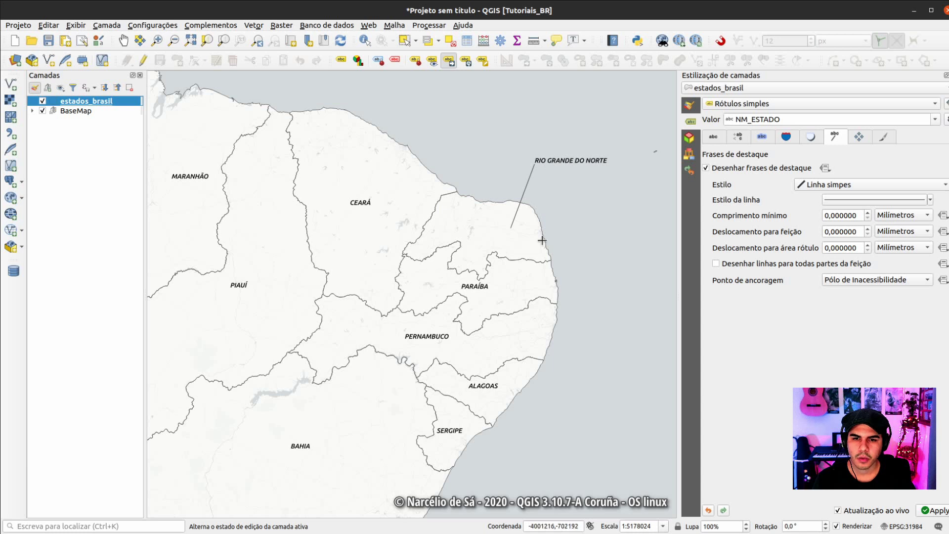
Move the PARAÍBA and PERNAMBUCO labels into the ocean east of their states.
{"action": "left_click_drag", "start_coordinate": [575, 203], "coordinate": [553, 234]}
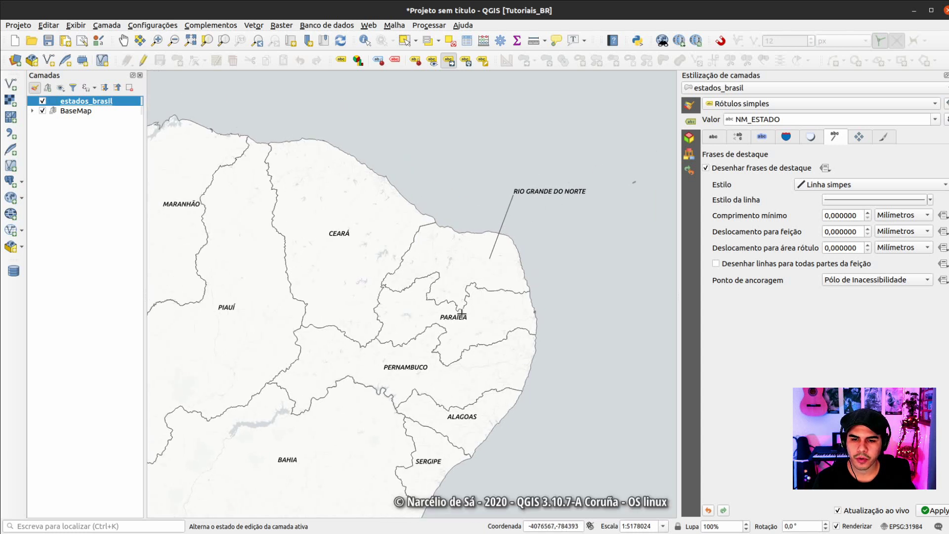
{"action": "left_click", "coordinate": [462, 317]}
{"action": "left_click", "coordinate": [575, 307]}
{"action": "left_click_drag", "start_coordinate": [574, 307], "coordinate": [581, 238]}
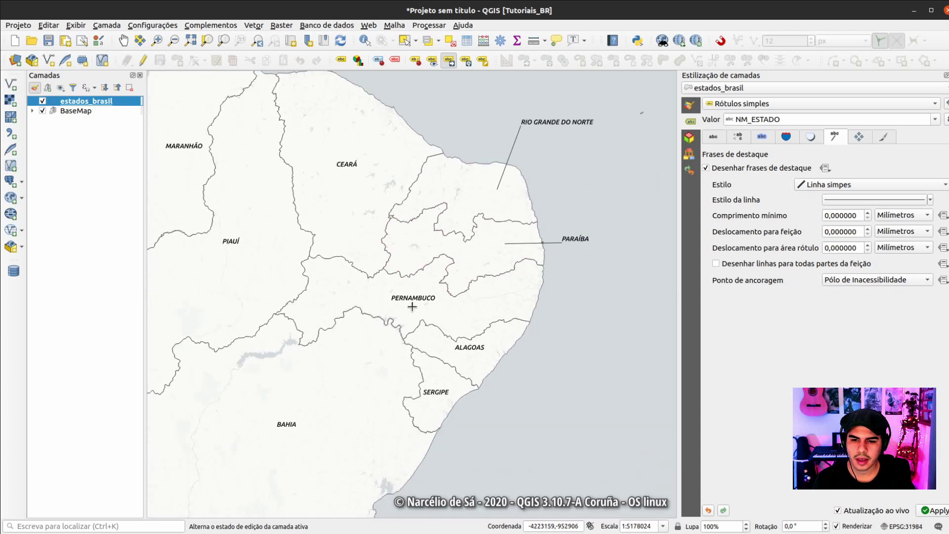
{"action": "left_click", "coordinate": [414, 298]}
{"action": "left_click", "coordinate": [598, 299]}
Move the ALAGOAS and SERGIPE labels into the ocean southeast of their states.
{"action": "left_click", "coordinate": [471, 353]}
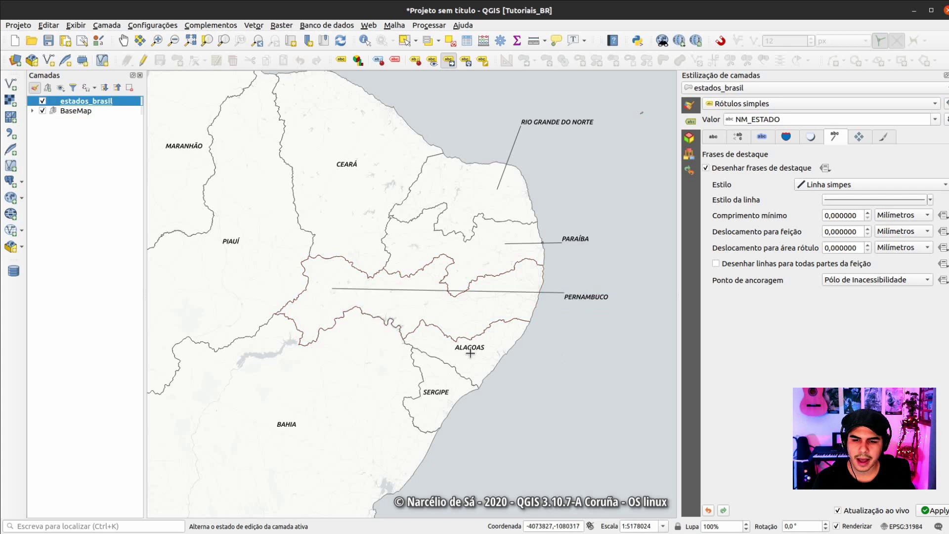
{"action": "left_click", "coordinate": [550, 381]}
{"action": "left_click", "coordinate": [438, 396]}
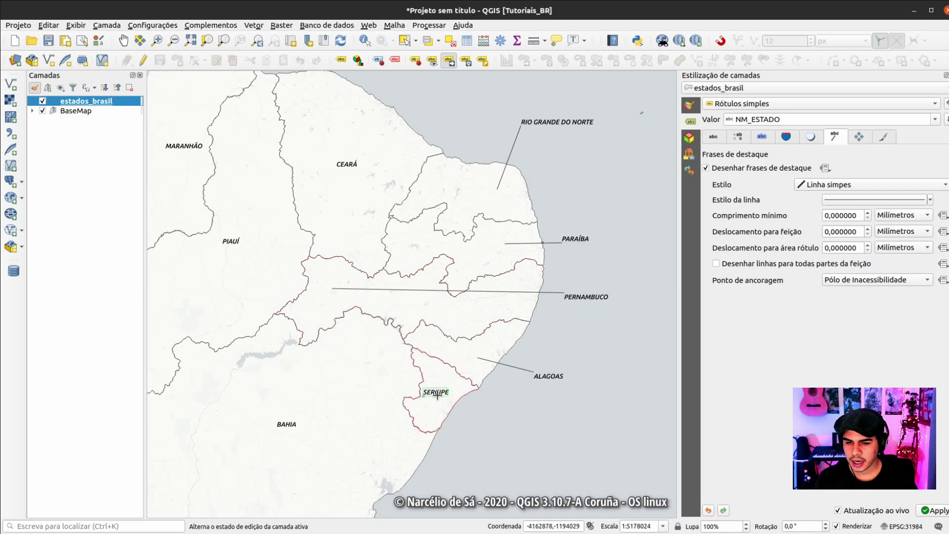
{"action": "left_click", "coordinate": [471, 418]}
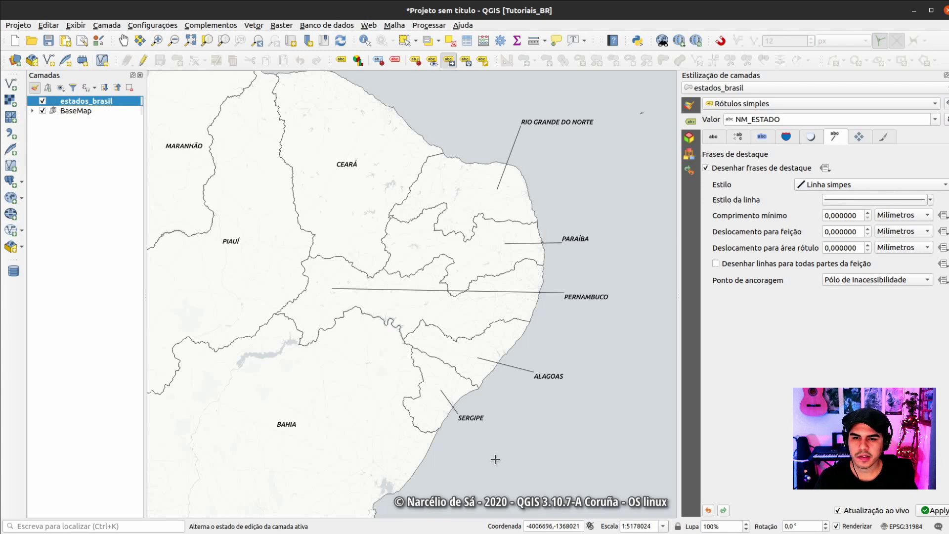
Look through the estados_brasil attribute table for label position columns and close it.
{"action": "right_click", "coordinate": [127, 104]}
{"action": "left_click", "coordinate": [163, 214]}
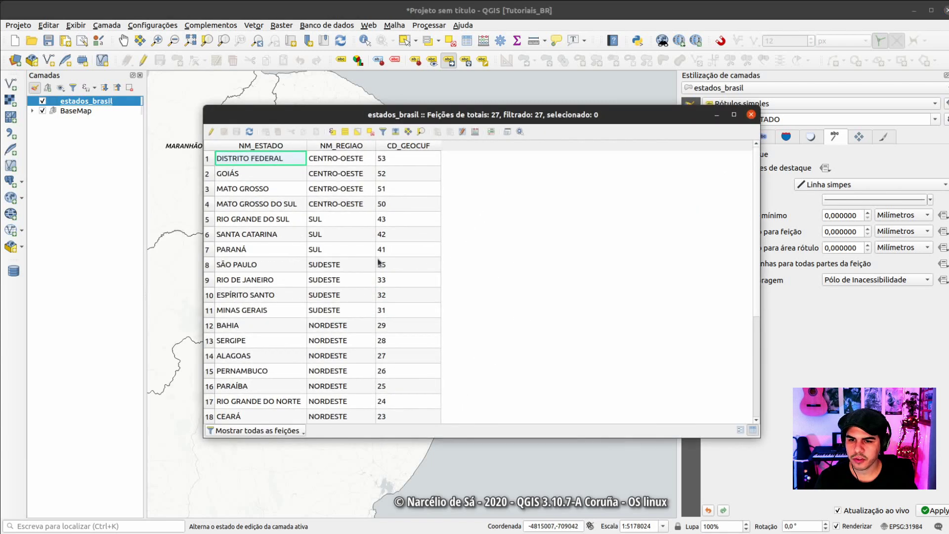
{"action": "scroll", "coordinate": [440, 229], "scroll_direction": "down", "scroll_amount": 3}
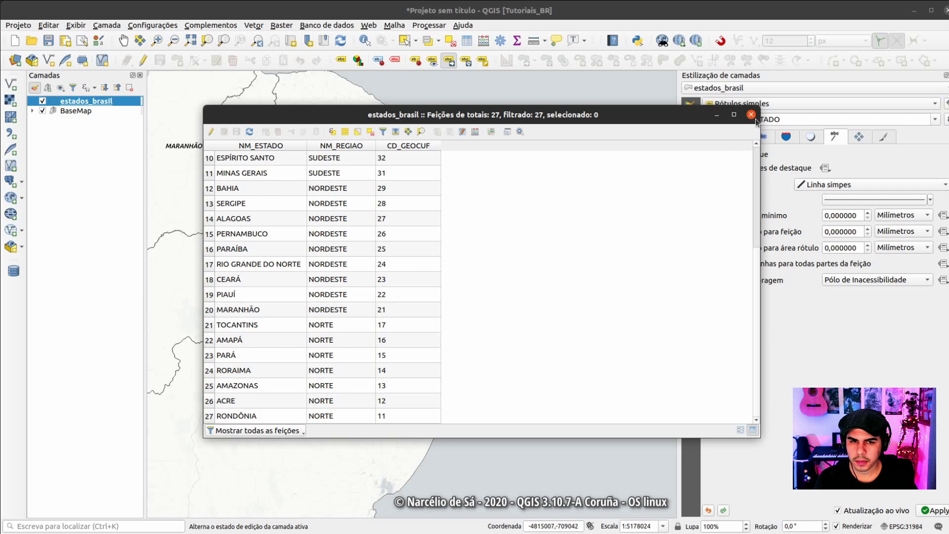
{"action": "left_click", "coordinate": [752, 114]}
Review the auxiliary storage fields in the estados_brasil layer properties and close the dialog.
{"action": "right_click", "coordinate": [118, 103]}
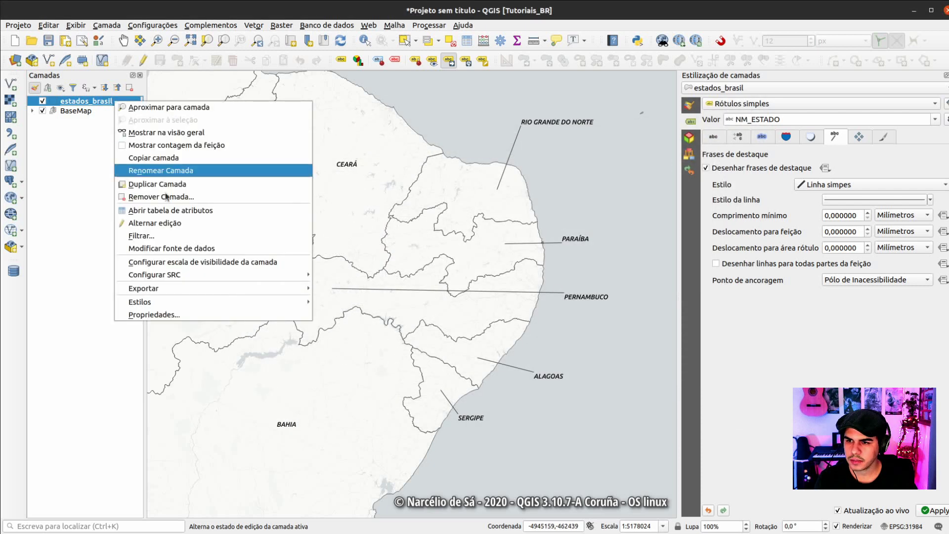
{"action": "left_click", "coordinate": [185, 315]}
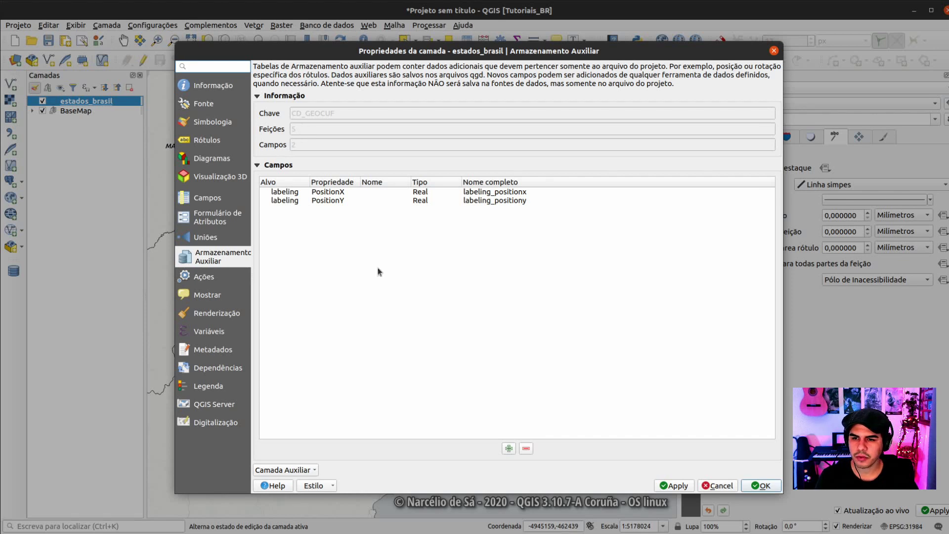
{"action": "left_click", "coordinate": [760, 486]}
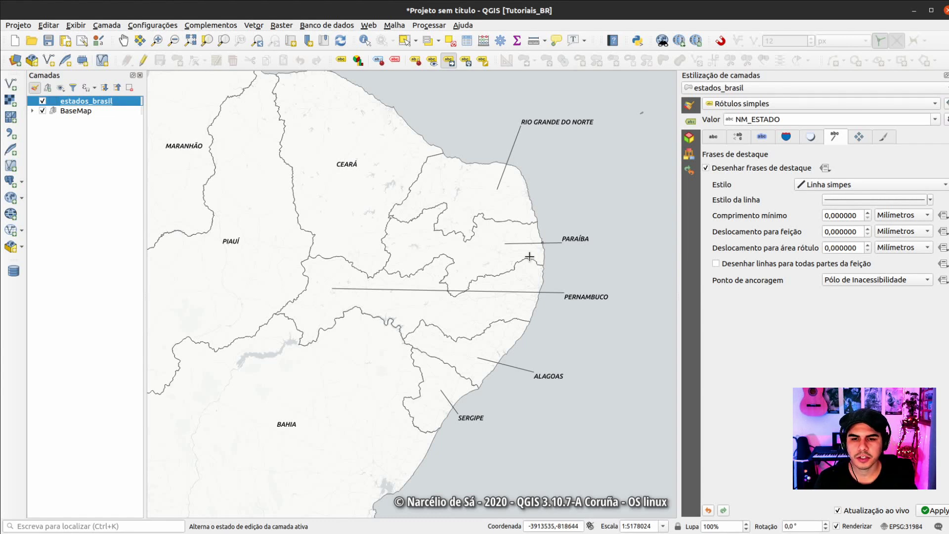
Set the callout style to Linhas Manhattan and move the PERNAMBUCO label slightly farther southeast into the ocean.
{"action": "left_click", "coordinate": [815, 185]}
{"action": "left_click", "coordinate": [816, 173]}
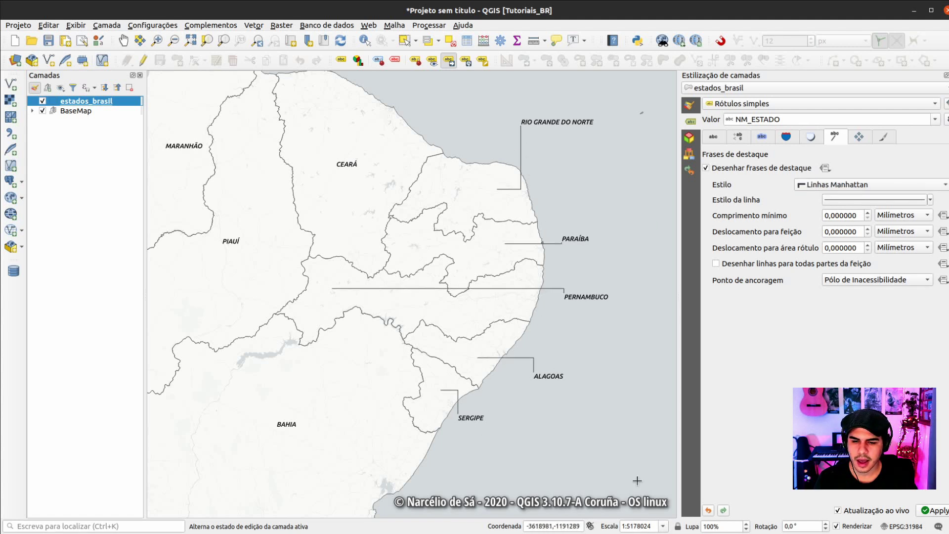
{"action": "left_click_drag", "start_coordinate": [588, 298], "coordinate": [608, 310]}
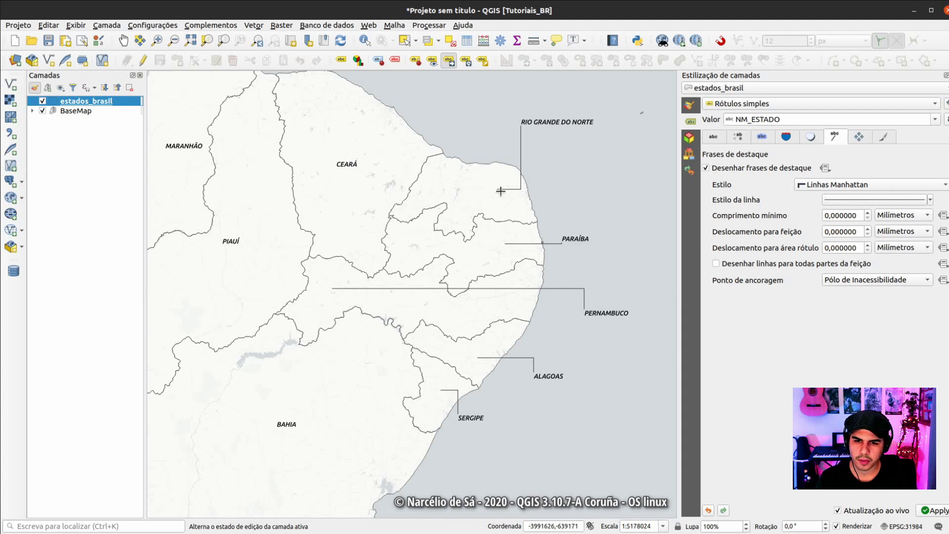
Try the Centróide and Ponto na superfície anchor points for the callout lines and compare where the lines start.
{"action": "left_click", "coordinate": [837, 283]}
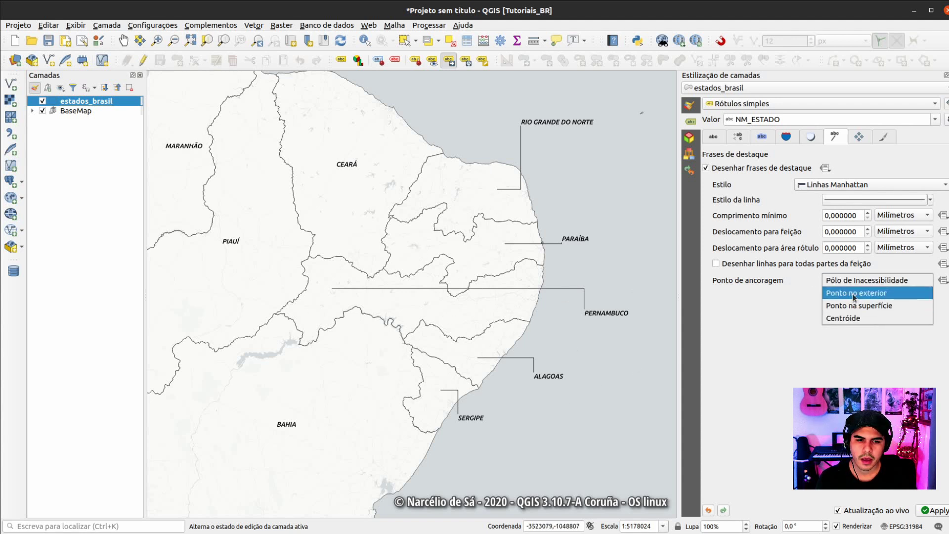
{"action": "left_click", "coordinate": [849, 320]}
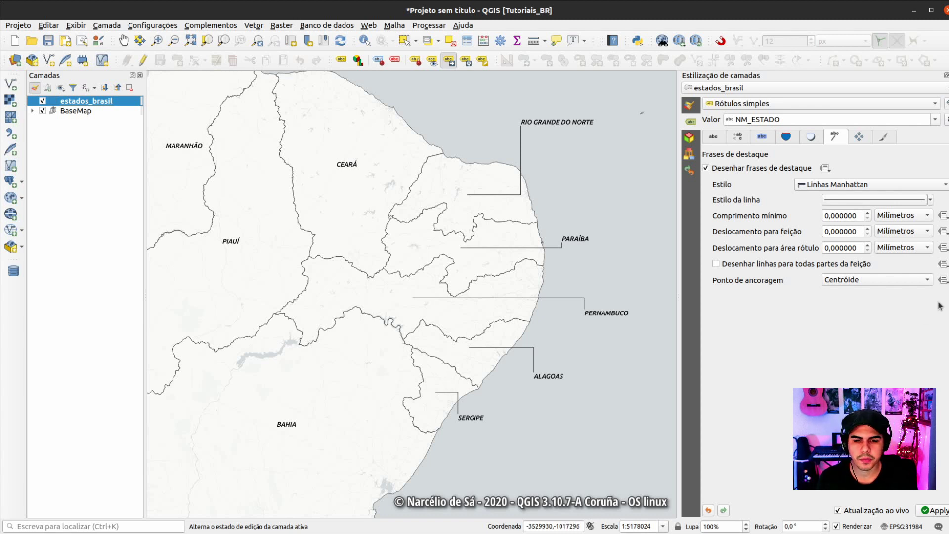
{"action": "left_click", "coordinate": [896, 280]}
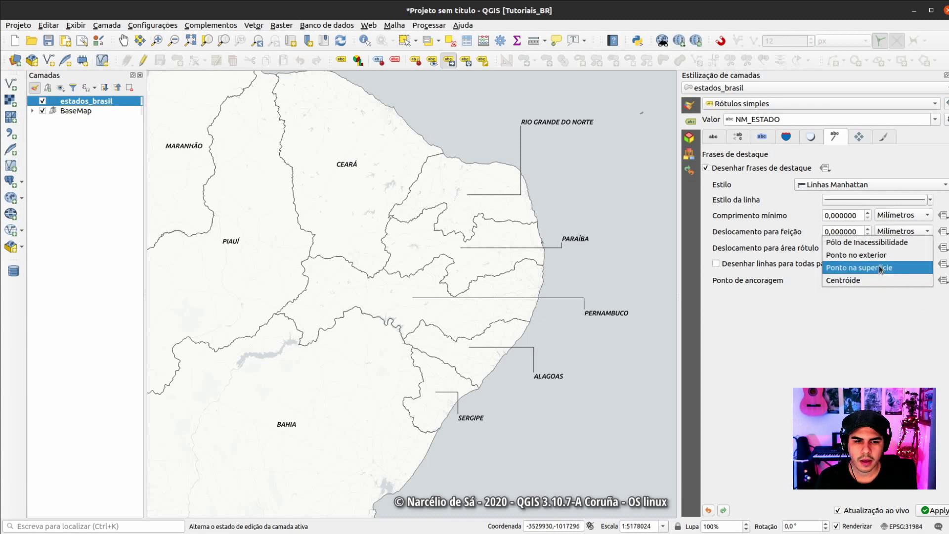
{"action": "left_click", "coordinate": [880, 267]}
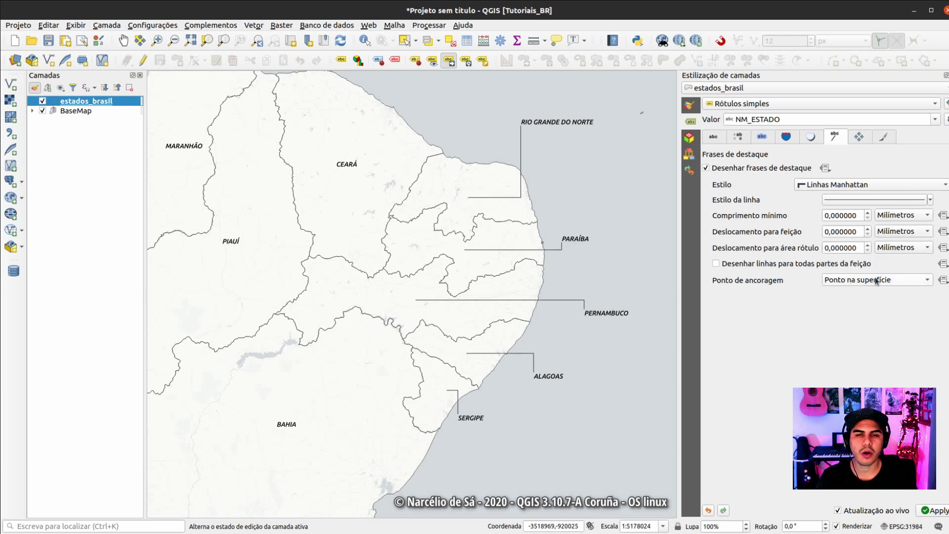
{"action": "left_click_drag", "start_coordinate": [577, 195], "coordinate": [618, 201]}
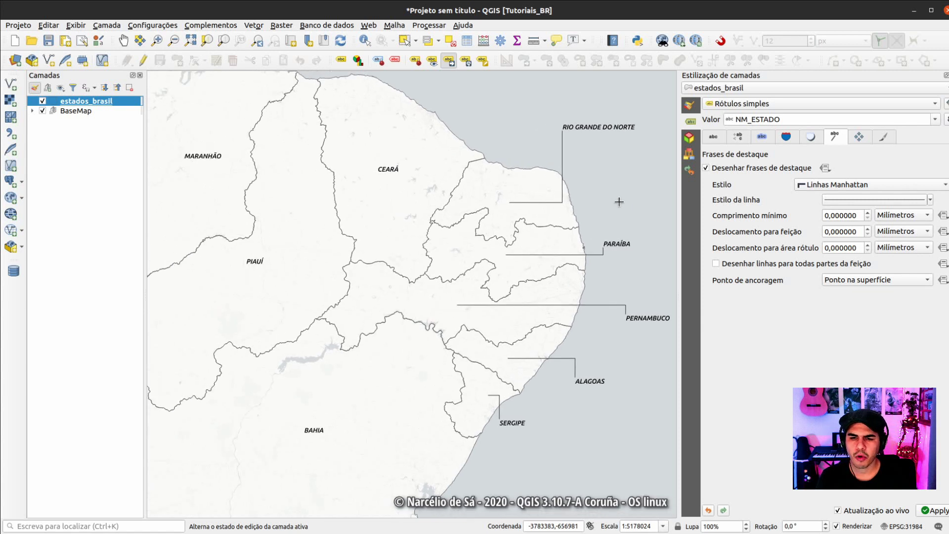
{"action": "left_click_drag", "start_coordinate": [608, 169], "coordinate": [574, 172]}
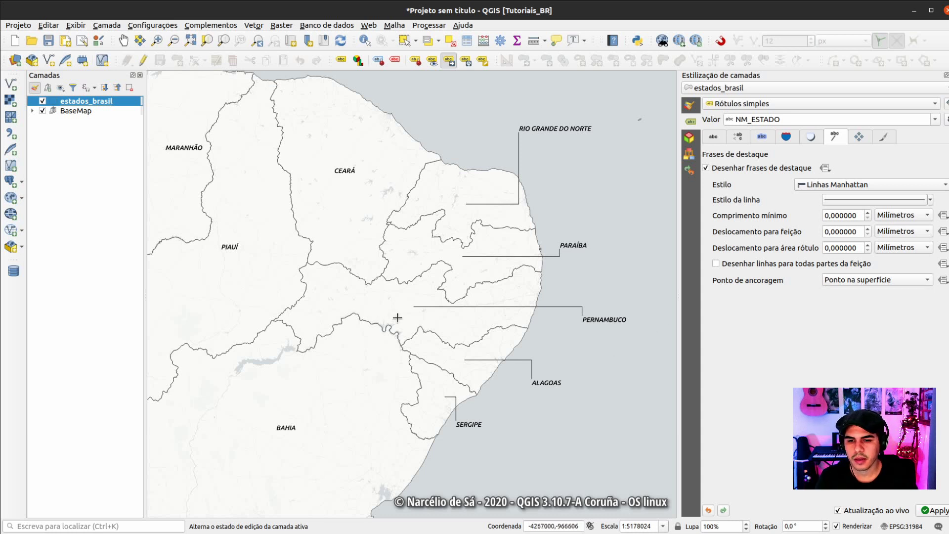
{"action": "left_click_drag", "start_coordinate": [413, 303], "coordinate": [430, 305]}
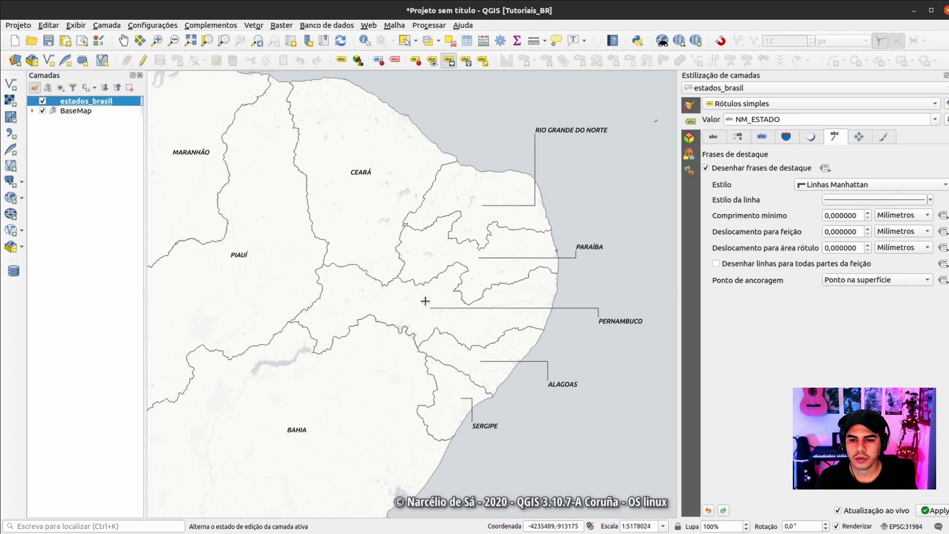
Set the callout anchor point to Ponto no exterior and the callout style to Linha simpes.
{"action": "left_click", "coordinate": [899, 283]}
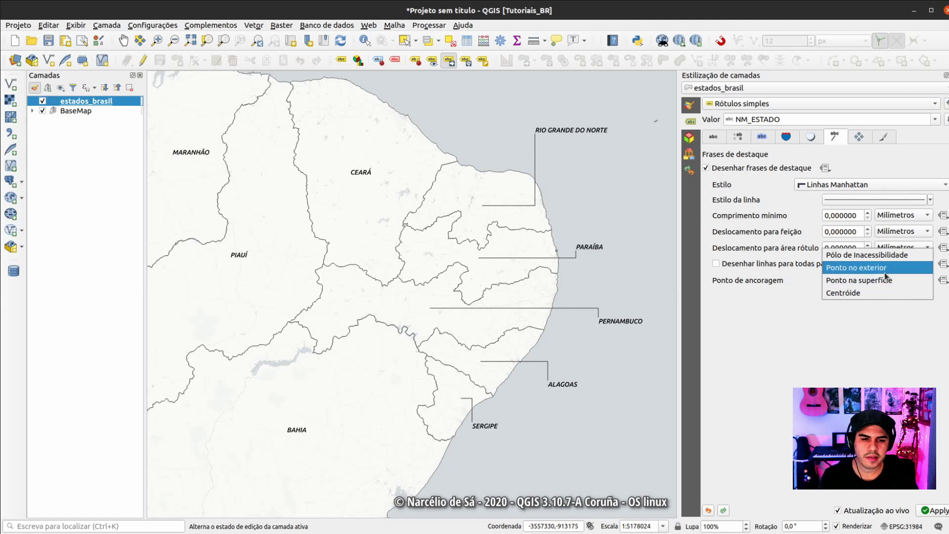
{"action": "left_click", "coordinate": [885, 273]}
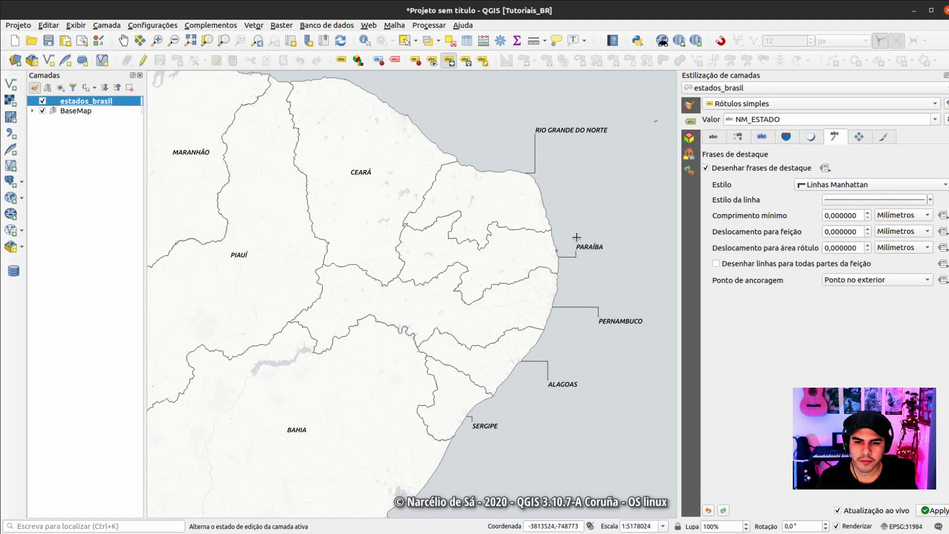
{"action": "left_click", "coordinate": [836, 186]}
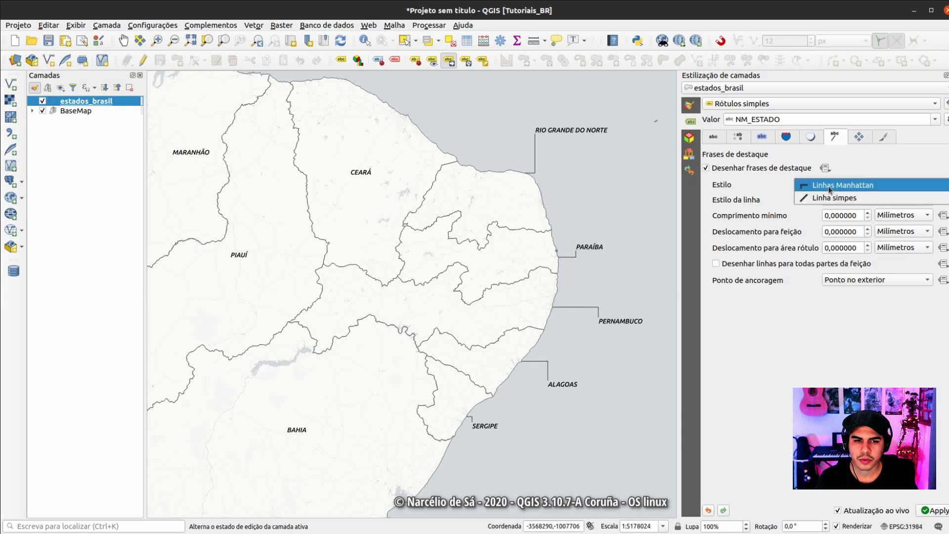
{"action": "left_click", "coordinate": [829, 199]}
{"action": "scroll", "coordinate": [536, 199], "scroll_direction": "down", "scroll_amount": 2}
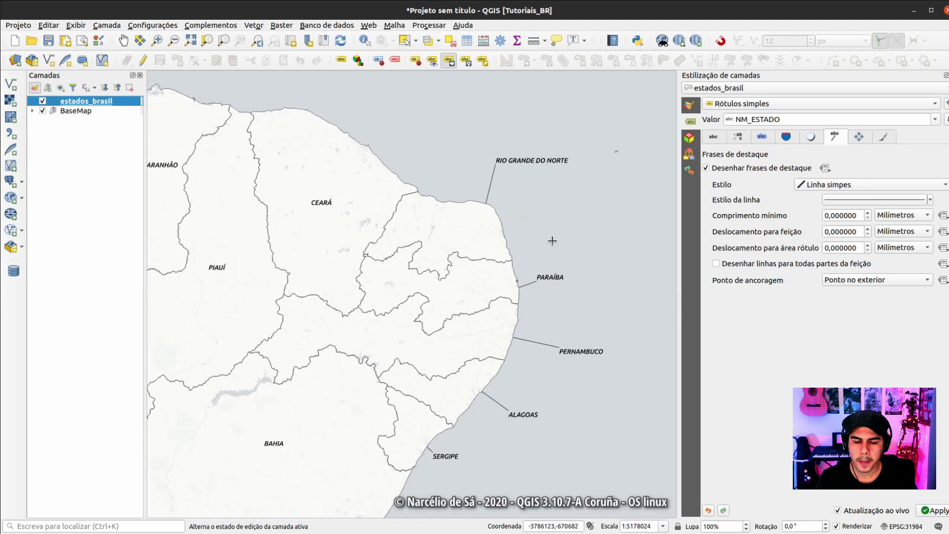
{"action": "scroll", "coordinate": [569, 349], "scroll_direction": "up", "scroll_amount": 1}
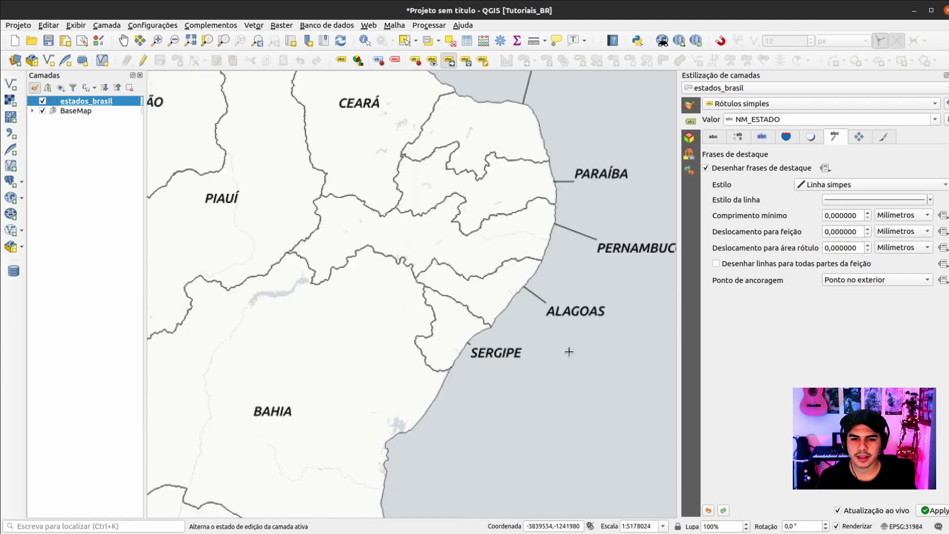
{"action": "left_click_drag", "start_coordinate": [549, 341], "coordinate": [530, 382]}
{"action": "scroll", "coordinate": [537, 359], "scroll_direction": "down", "scroll_amount": 1}
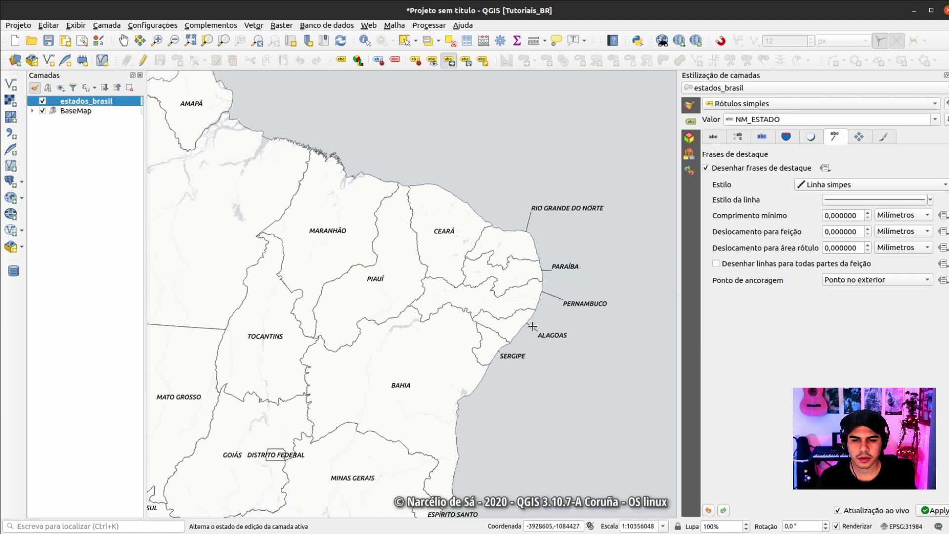
{"action": "left_click_drag", "start_coordinate": [533, 327], "coordinate": [552, 325]}
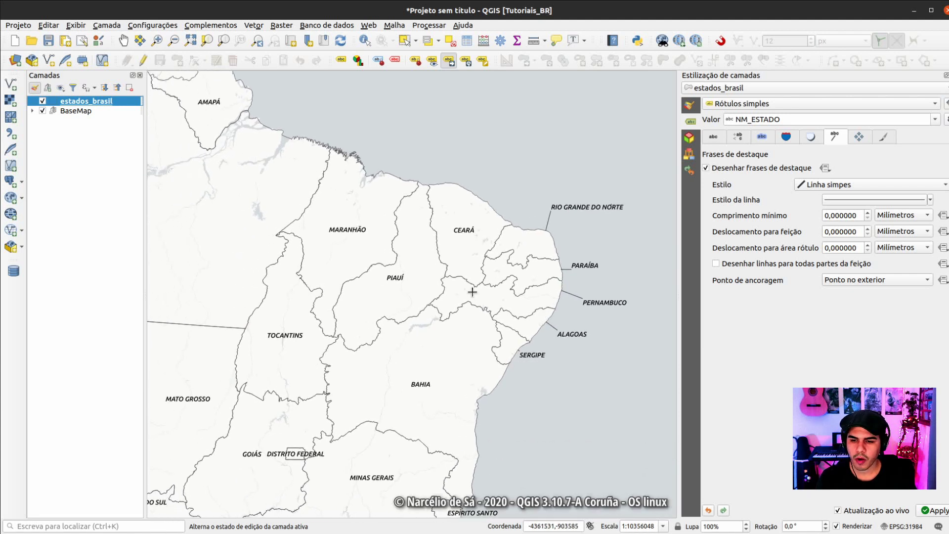